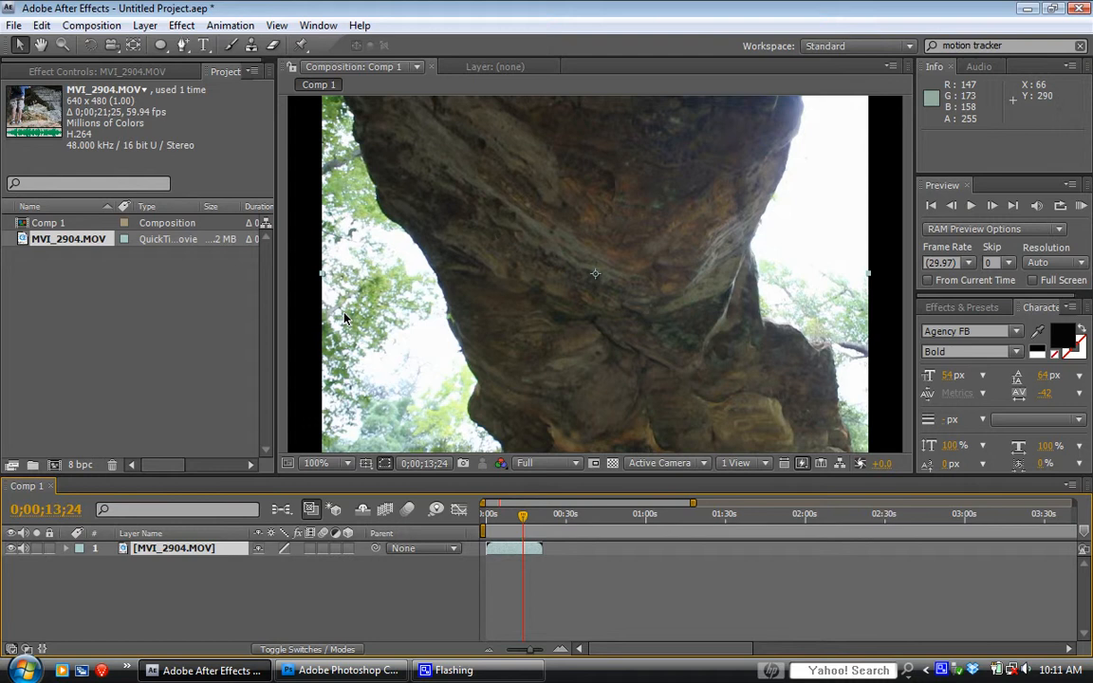
# Step: Stretch the MVI_2904.MOV layer to about 113% width and 103% height so it fills the composition frame
pyautogui.press(',')
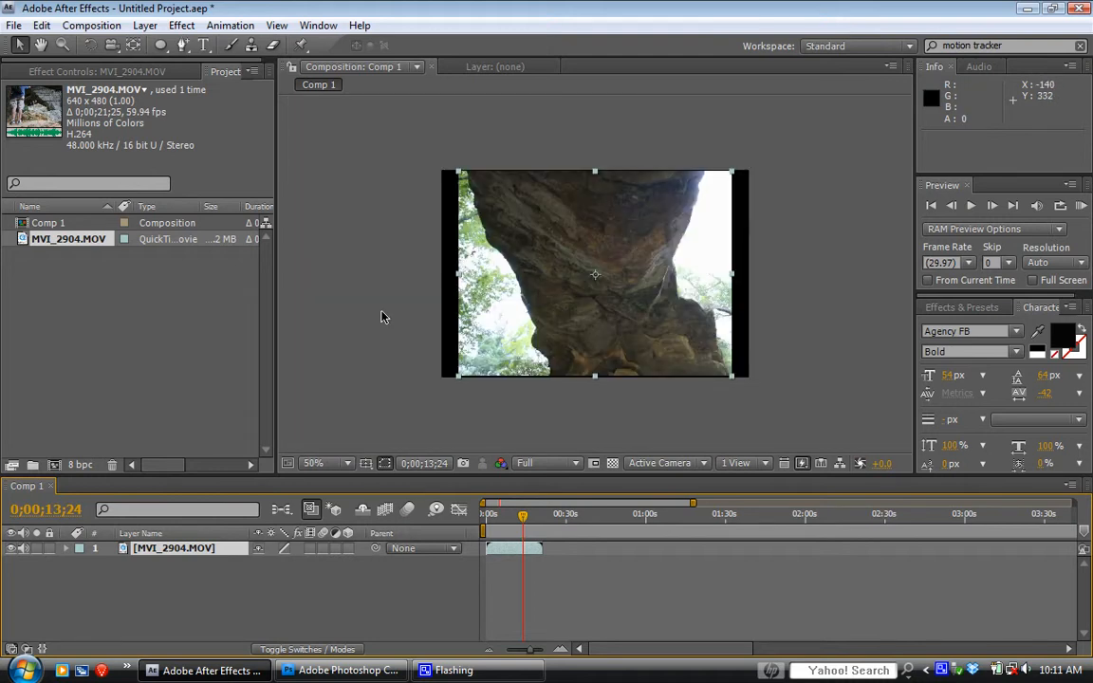
pyautogui.moveTo(460, 274); pyautogui.dragTo(442, 279)
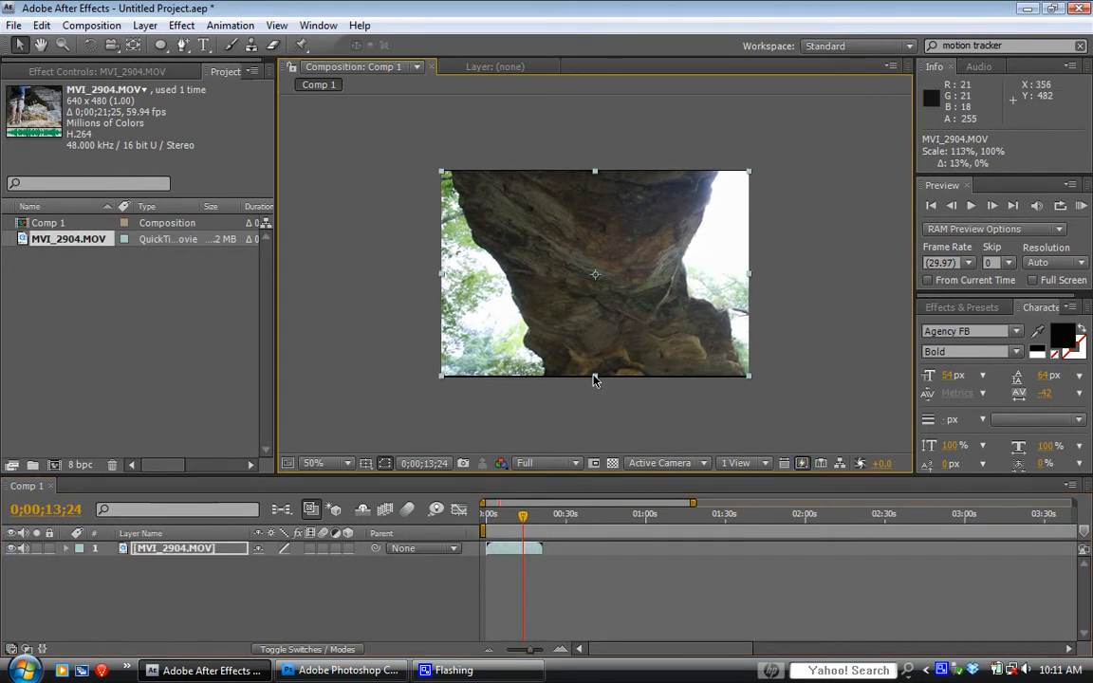
pyautogui.moveTo(594, 376); pyautogui.dragTo(592, 379)
pyautogui.scroll(1, 511, 329)
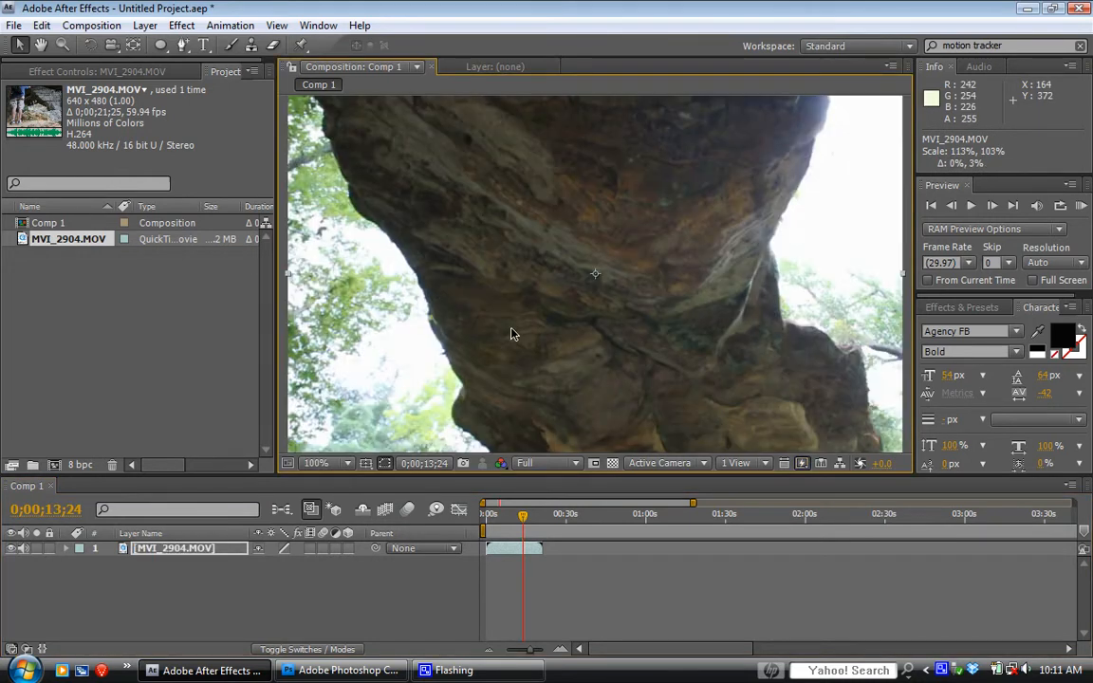
pyautogui.scroll(-1, 511, 328)
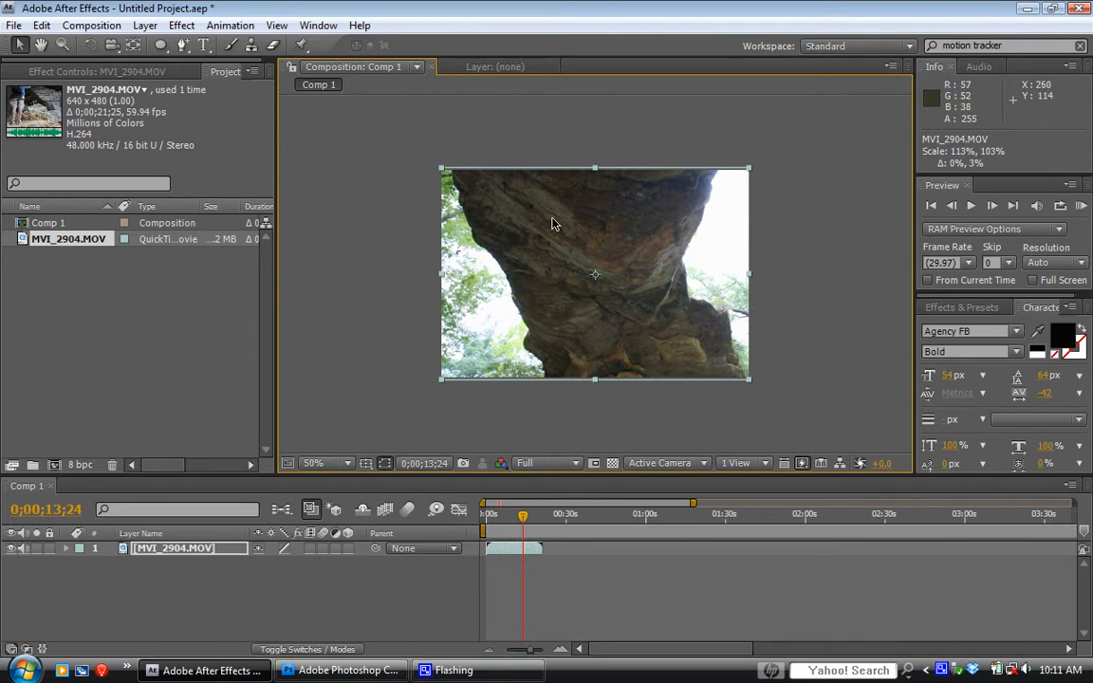
pyautogui.scroll(1, 554, 224)
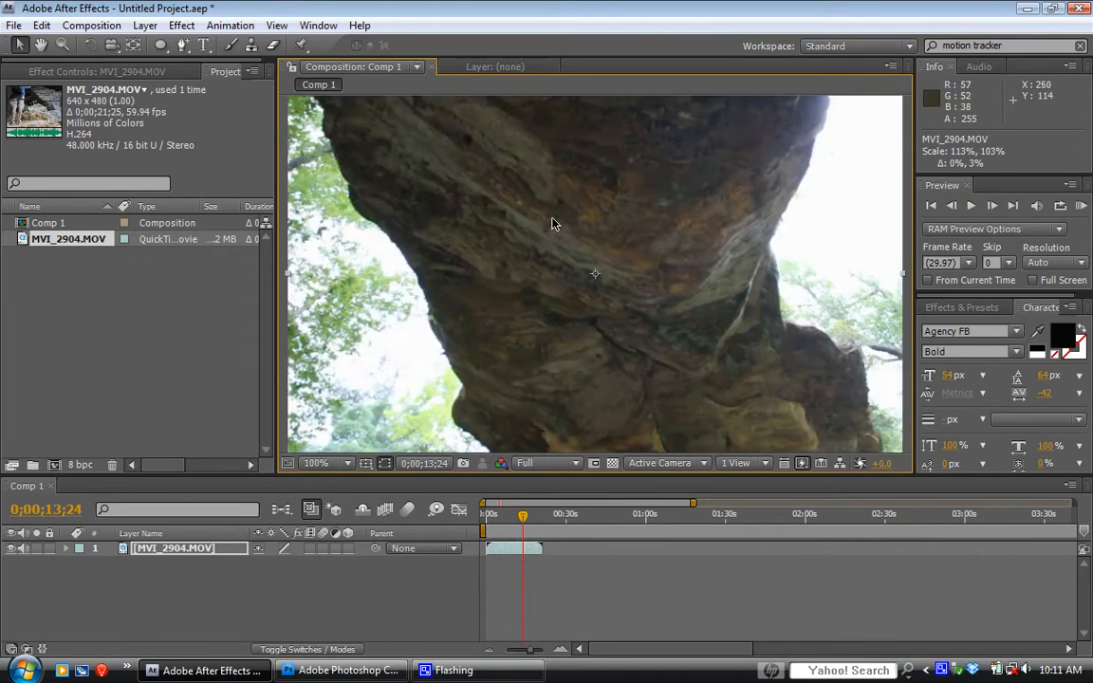
# Step: Apply a Directional Blur with a blur length of 200 to the MVI_2904.MOV layer
pyautogui.click(520, 517)
pyautogui.moveTo(520, 521)
pyautogui.mouseDown()
pyautogui.moveTo(493, 527)
pyautogui.moveTo(539, 538)
pyautogui.moveTo(491, 538)
pyautogui.moveTo(517, 538)
pyautogui.mouseUp()
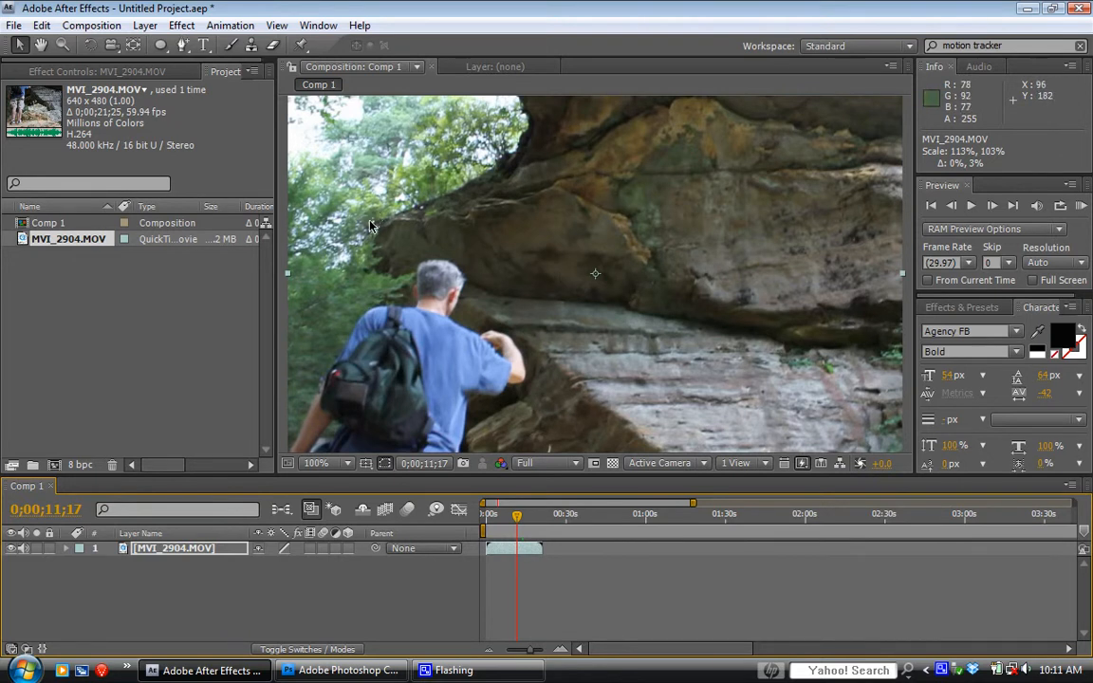
pyautogui.click(181, 29)
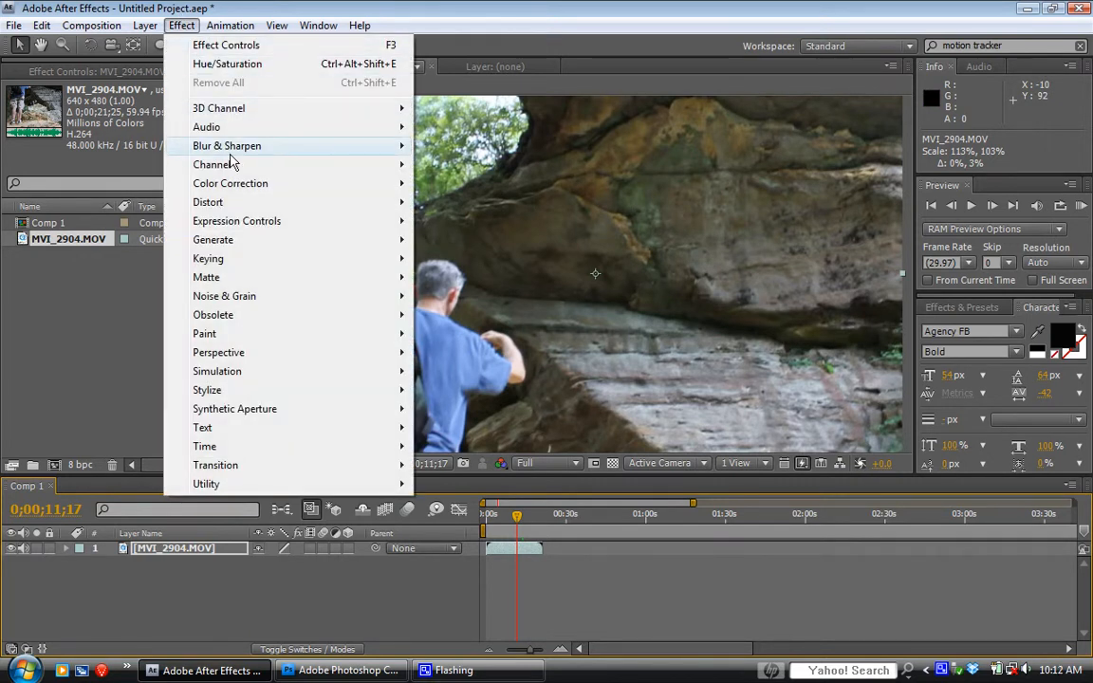
pyautogui.moveTo(212, 144)
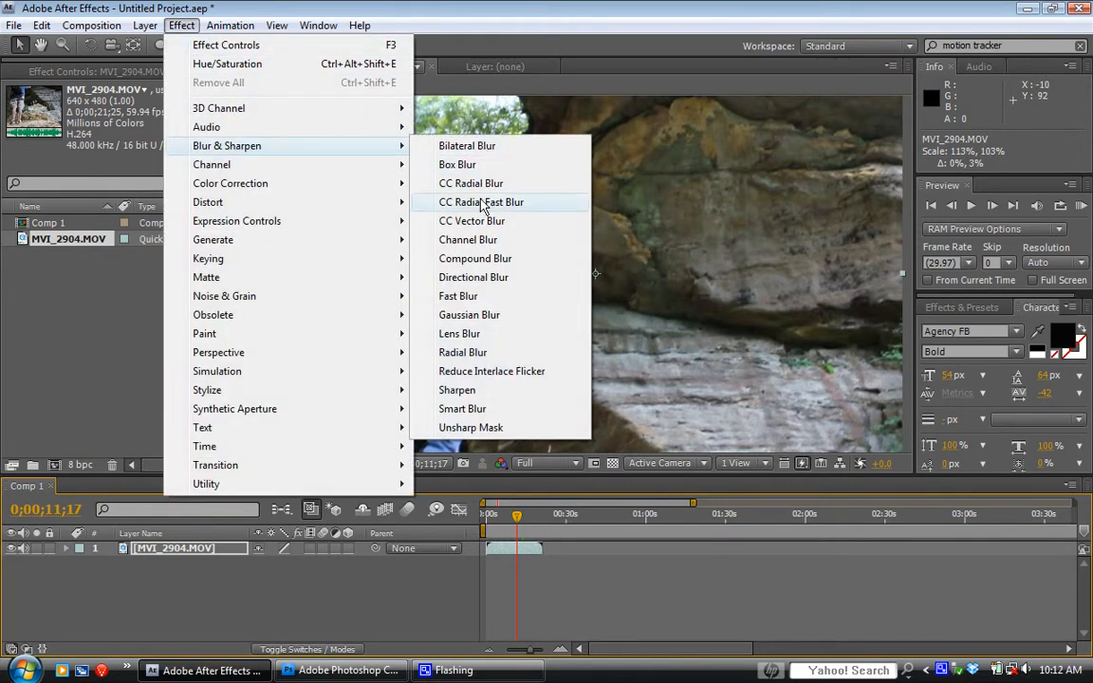
pyautogui.click(479, 279)
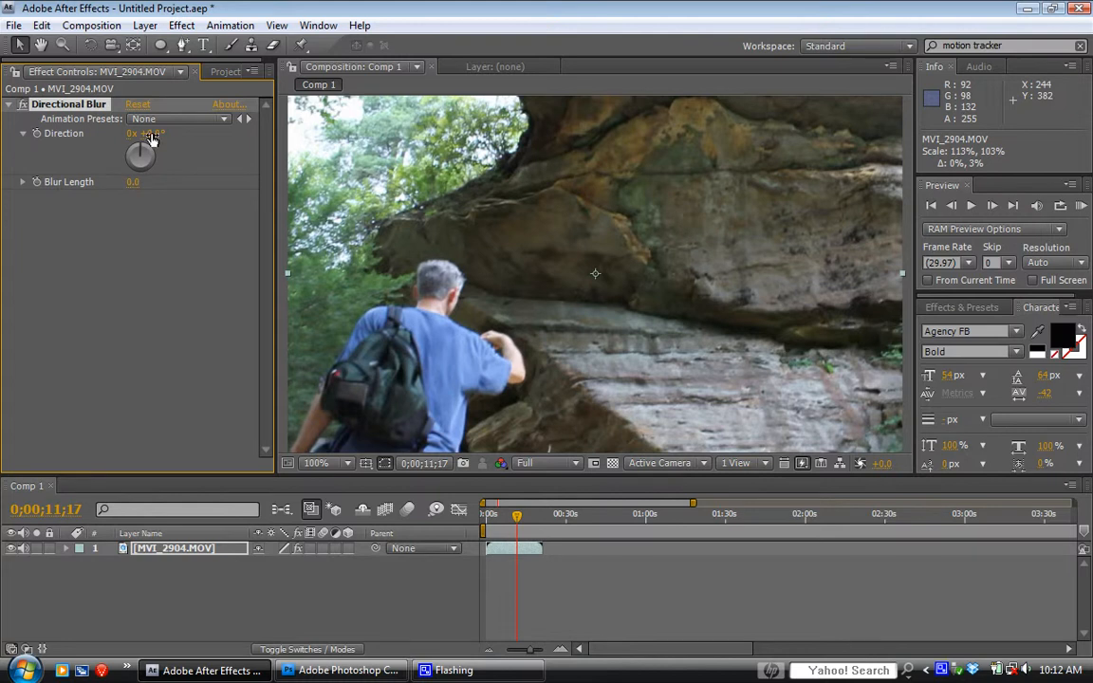
pyautogui.click(131, 184)
pyautogui.write('200')
pyautogui.press('Return')
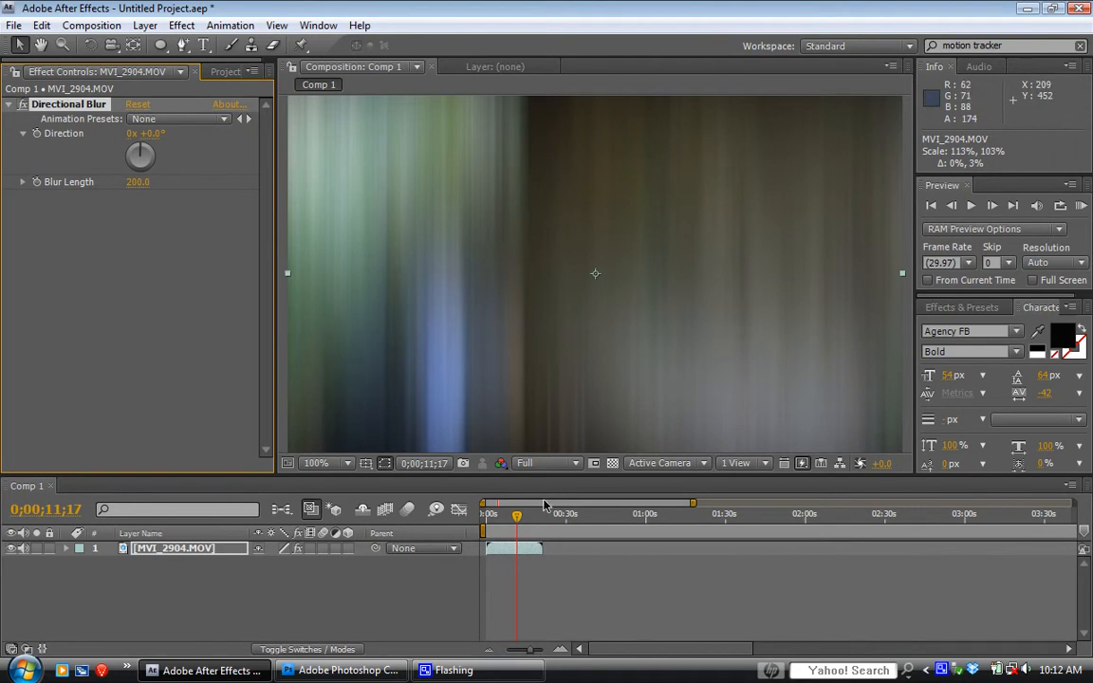
# Step: Add a Hue/Saturation effect to the video layer, enable Colorize and set the colorize hue to 154° for a green tint
pyautogui.moveTo(493, 517); pyautogui.dragTo(513, 542)
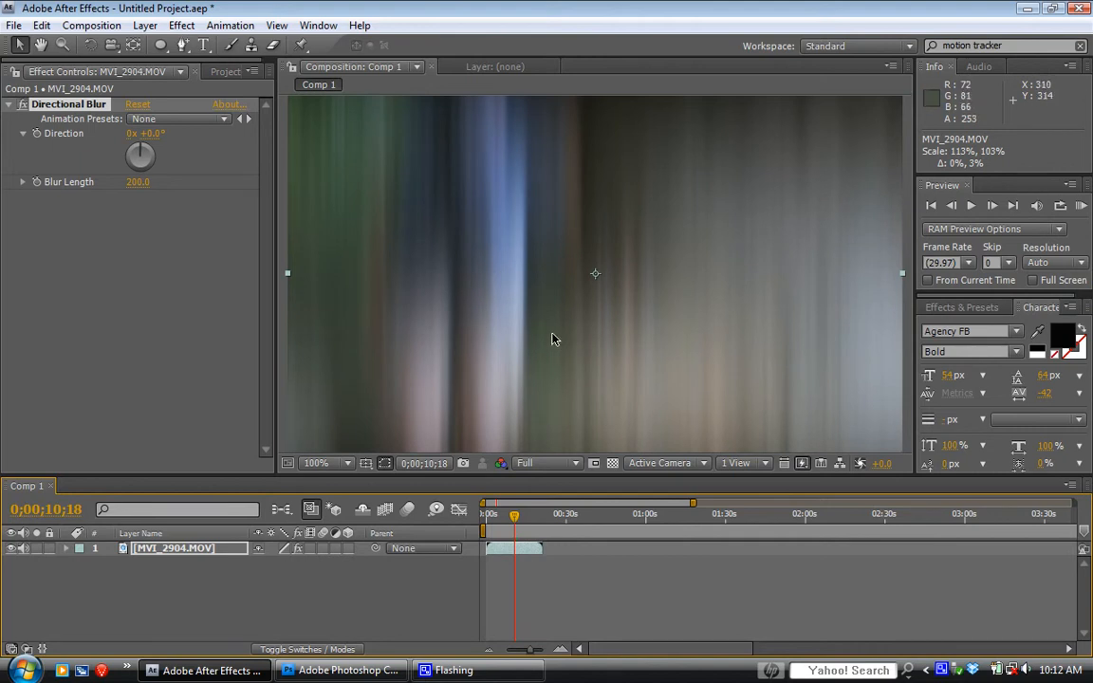
pyautogui.click(180, 26)
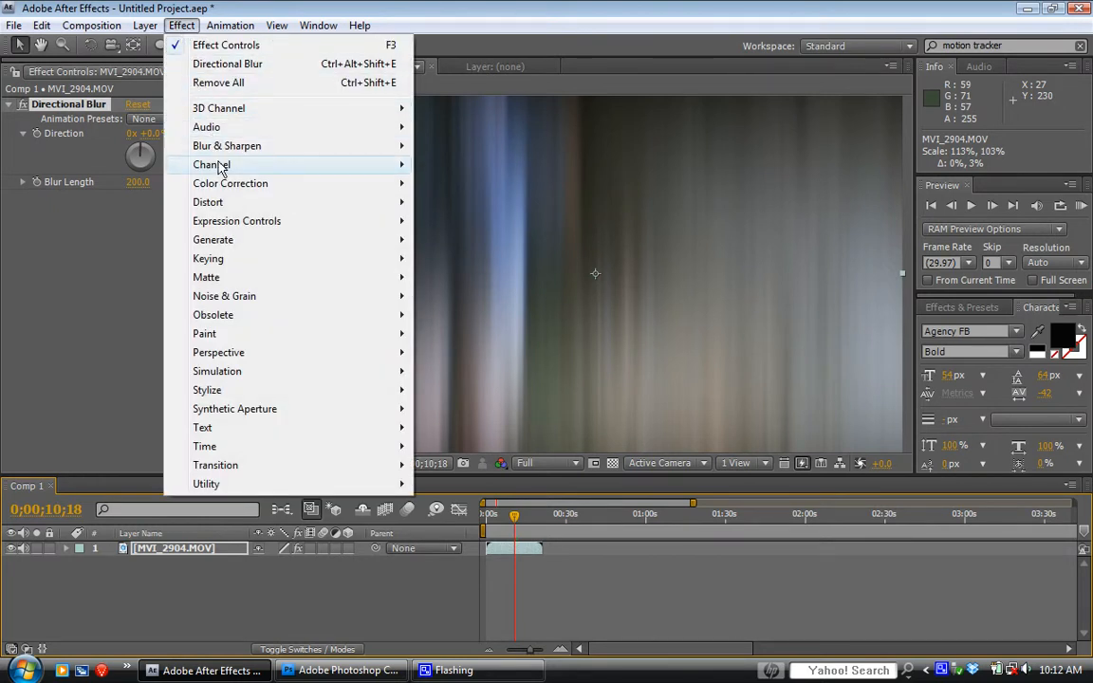
pyautogui.moveTo(194, 185)
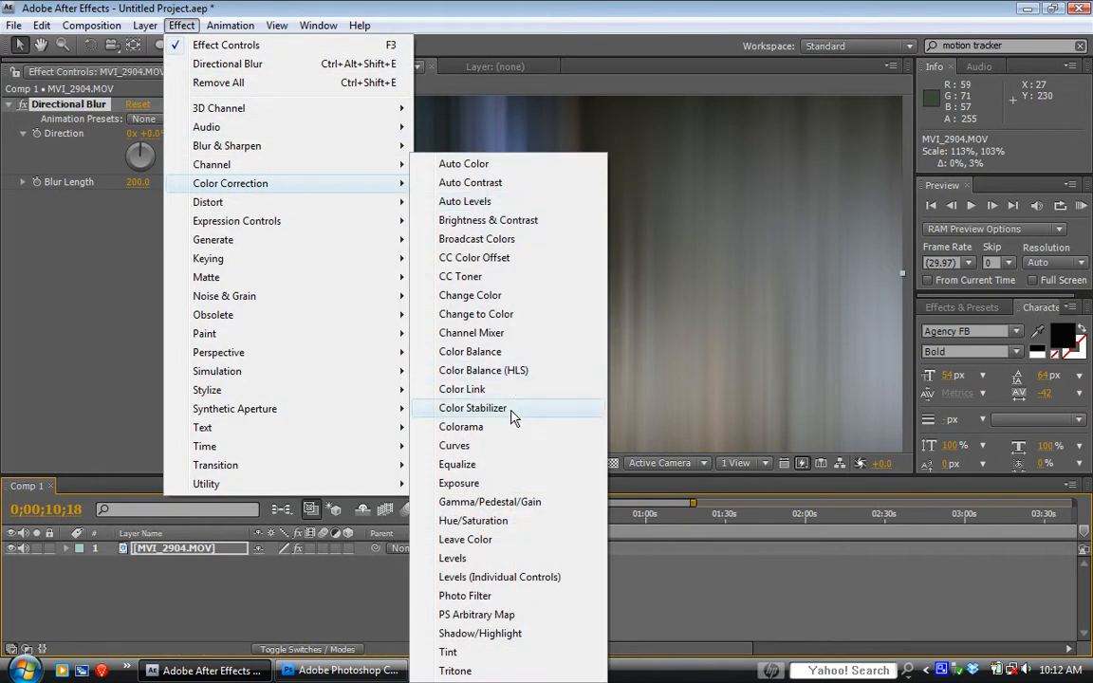
pyautogui.click(496, 521)
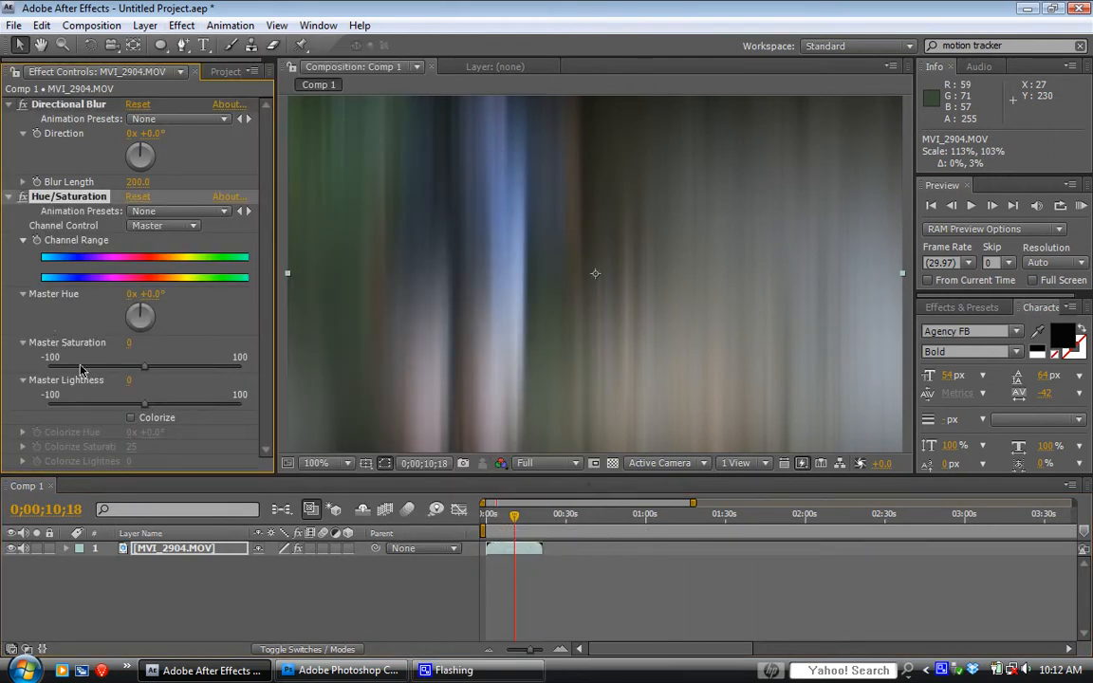
pyautogui.click(132, 418)
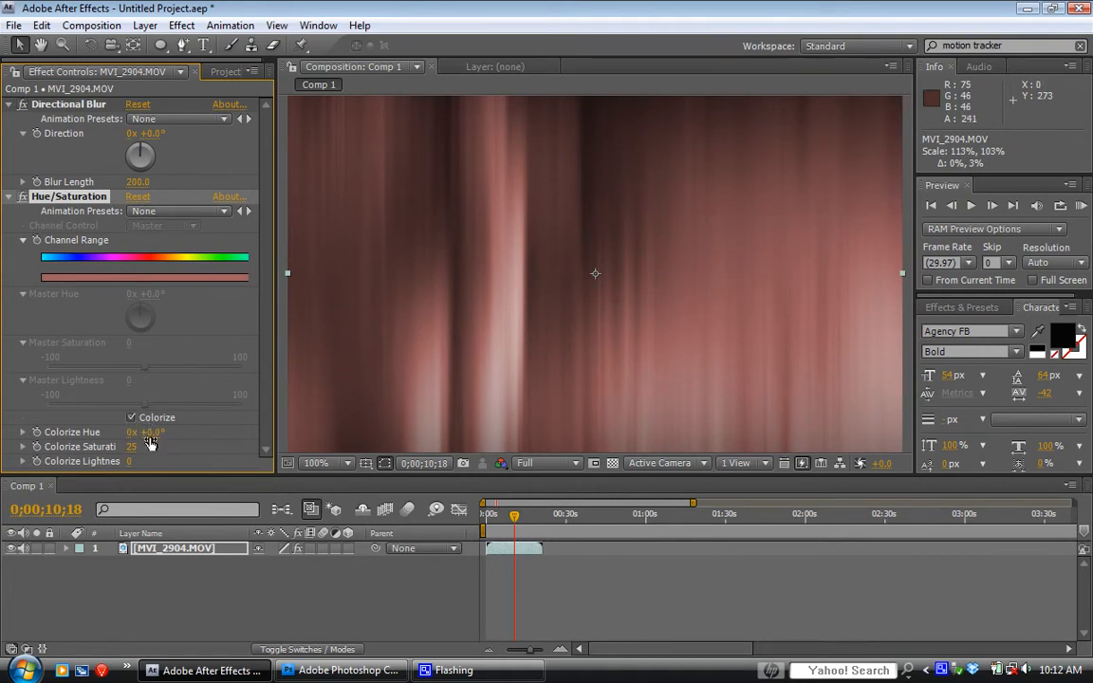
pyautogui.moveTo(152, 437); pyautogui.dragTo(254, 431)
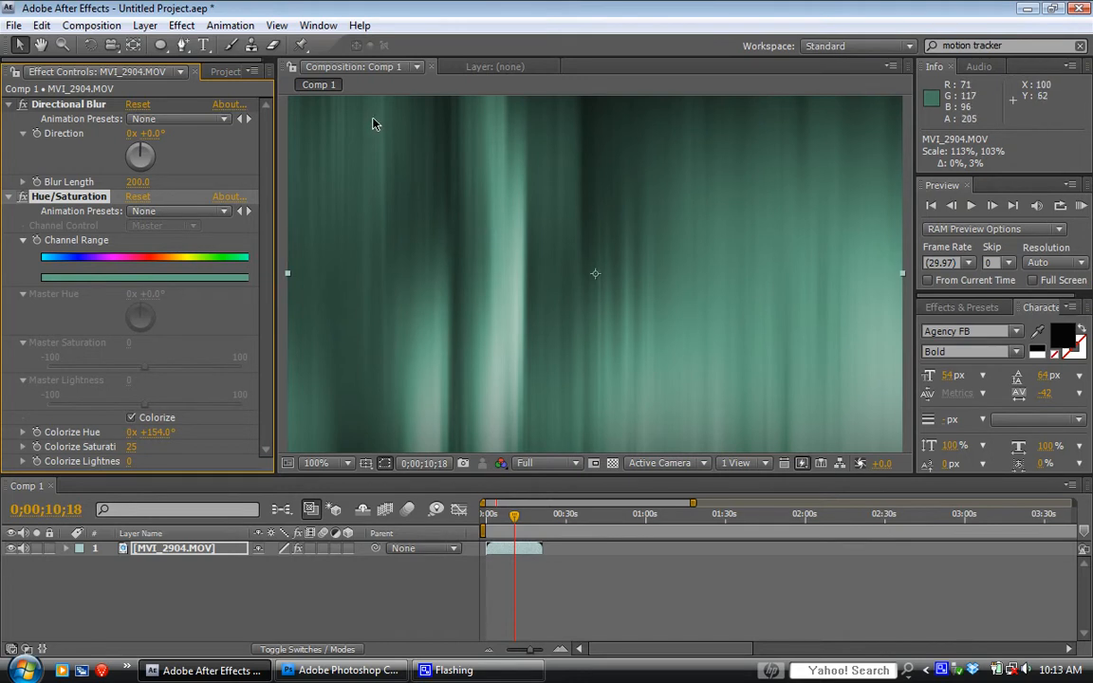
# Step: Add a Gaussian Blur with a blurriness of 15 to the video layer and preview it at around 0;00;15;03
pyautogui.click(183, 27)
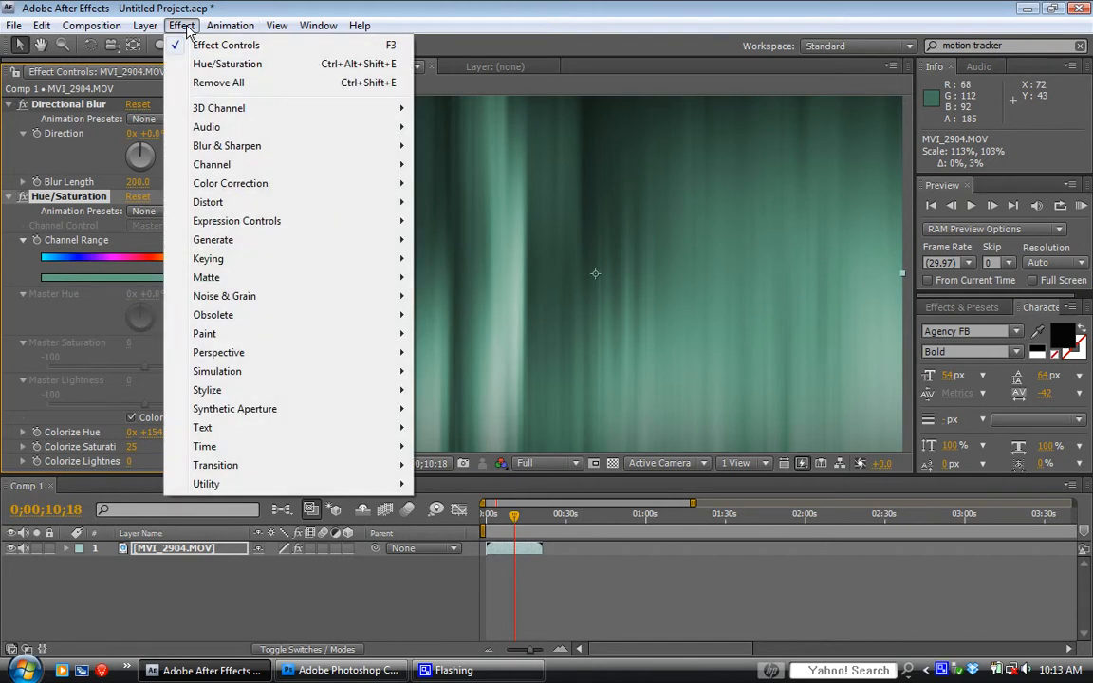
pyautogui.moveTo(220, 142)
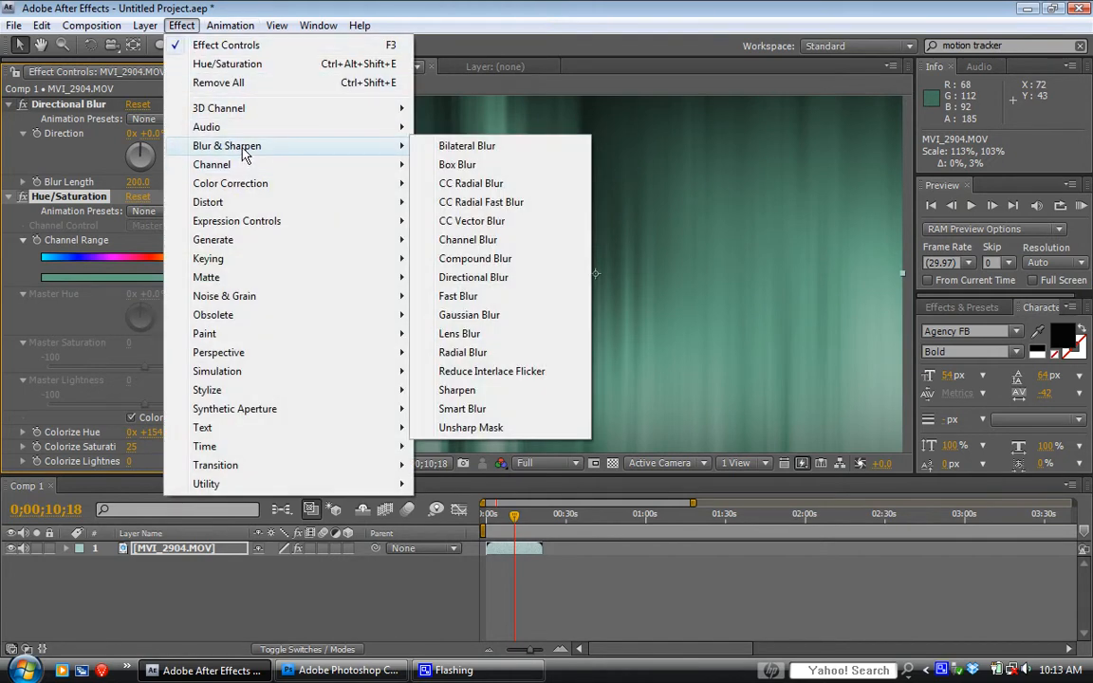
pyautogui.click(493, 318)
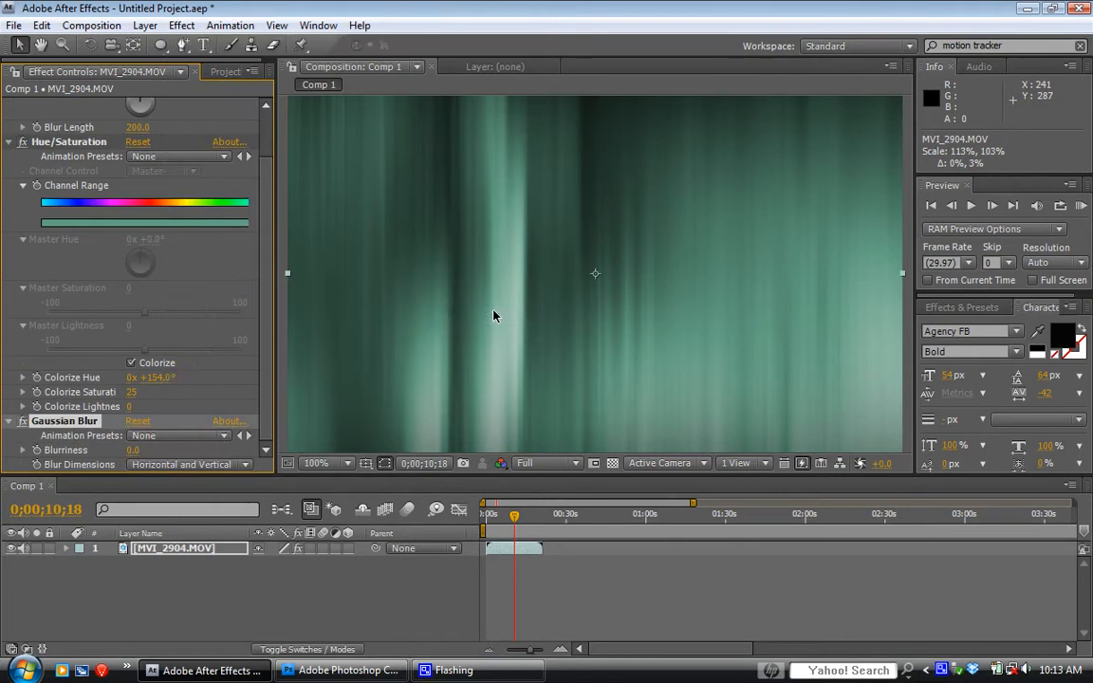
pyautogui.click(135, 450)
pyautogui.write('1')
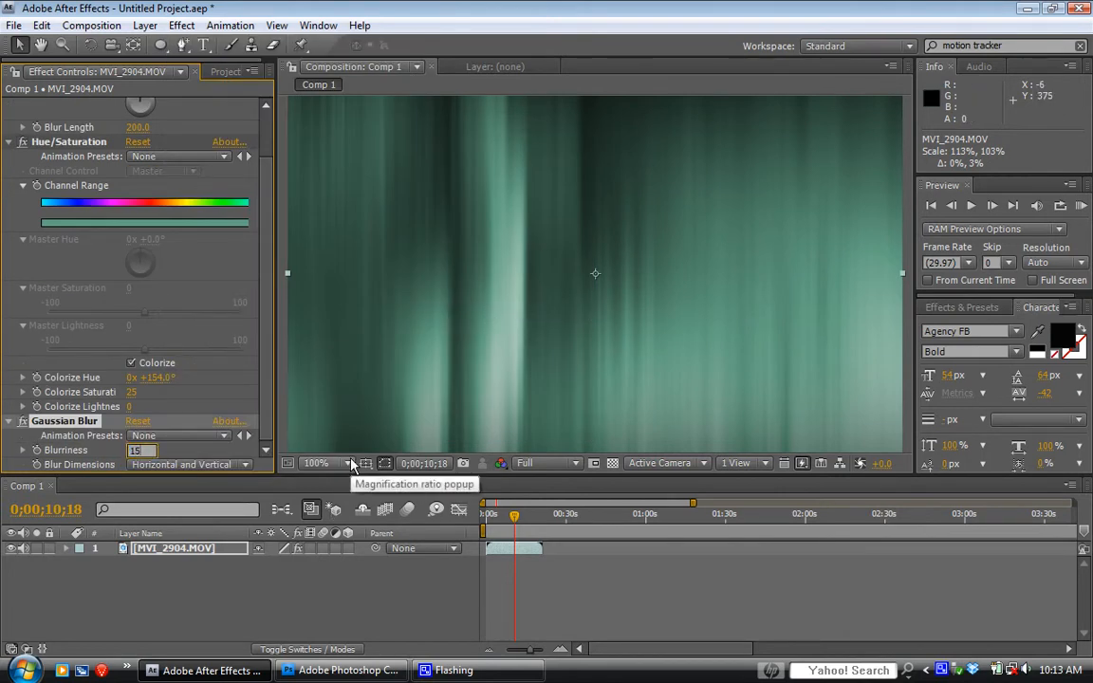
pyautogui.write('5')
pyautogui.press('Return')
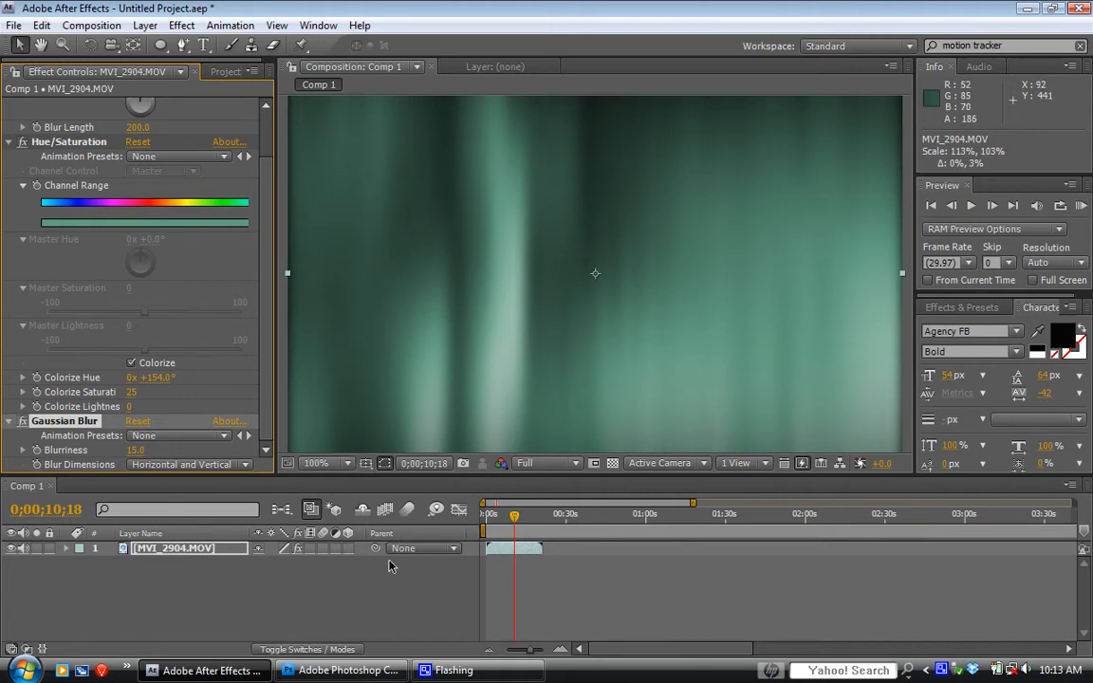
pyautogui.moveTo(515, 518)
pyautogui.mouseDown()
pyautogui.moveTo(487, 520)
pyautogui.moveTo(529, 531)
pyautogui.mouseUp()
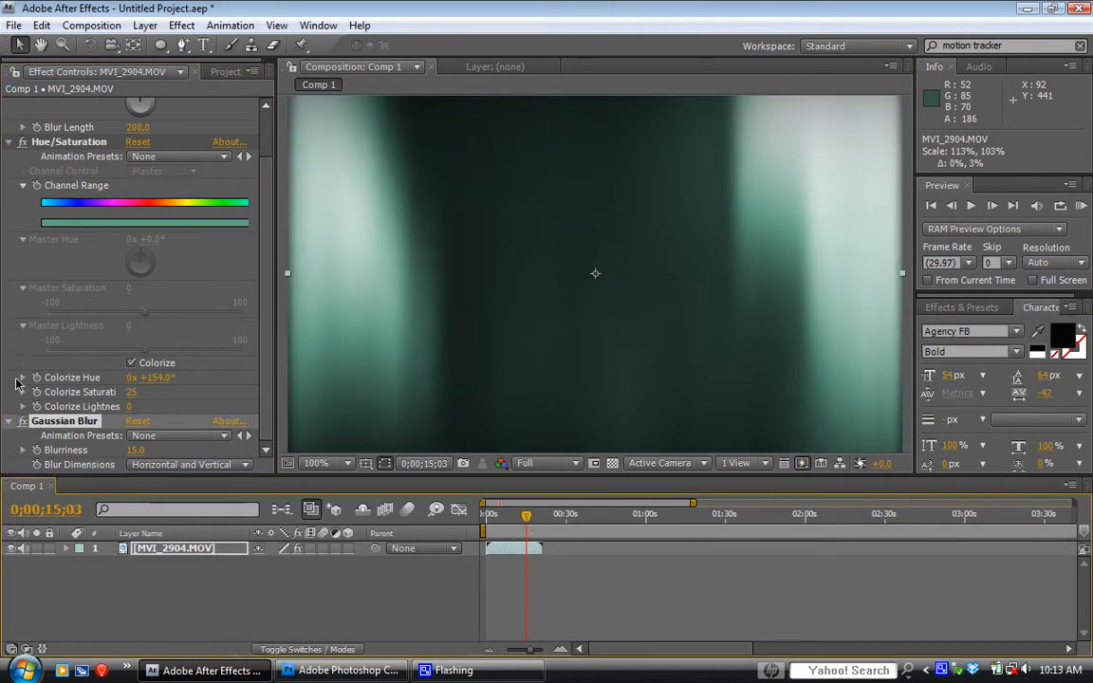
# Step: Import Post-Its.psd from the IT212 DVD Project's Images folder as merged-layer footage and place it above the video layer in Comp 1
pyautogui.click(224, 72)
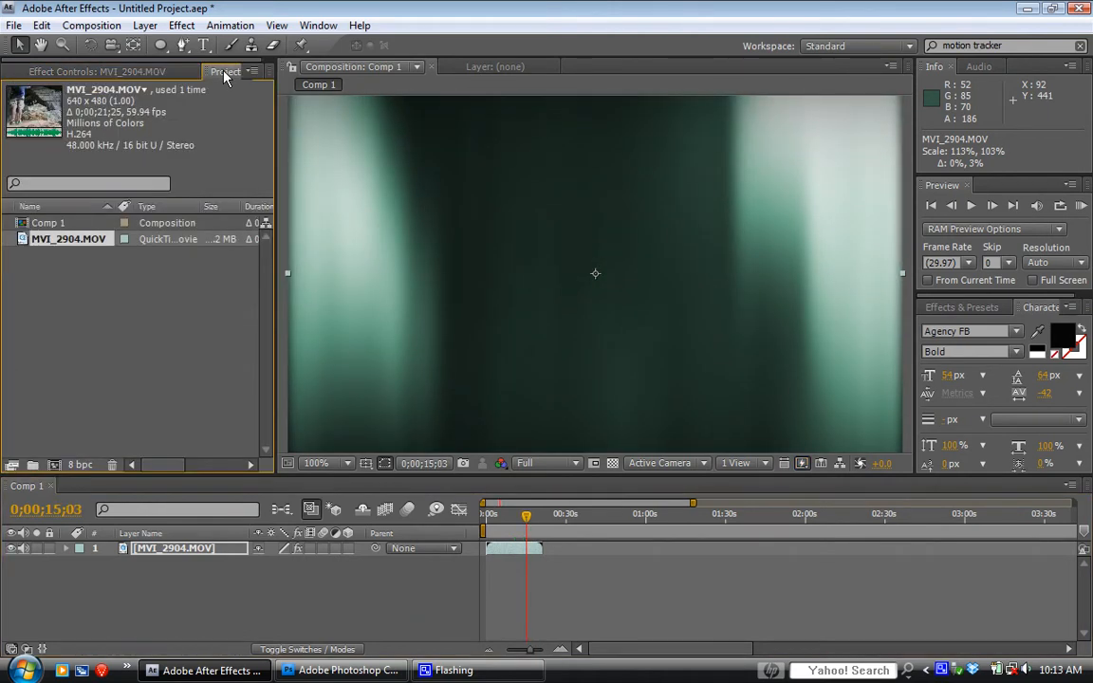
pyautogui.doubleClick(129, 285)
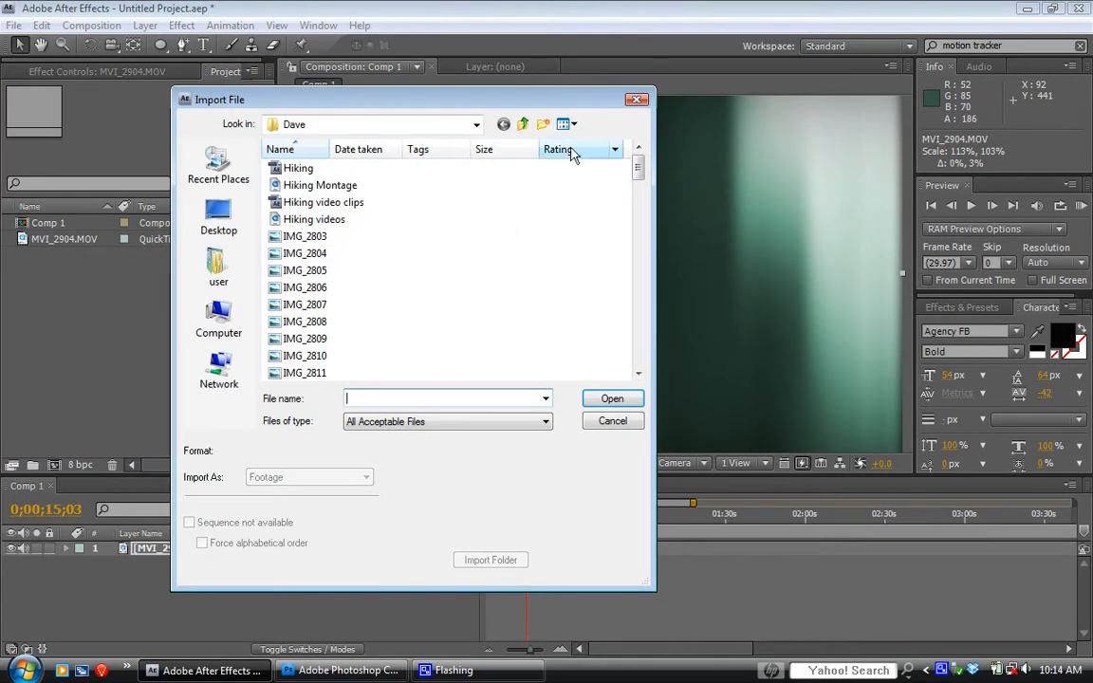
pyautogui.click(217, 220)
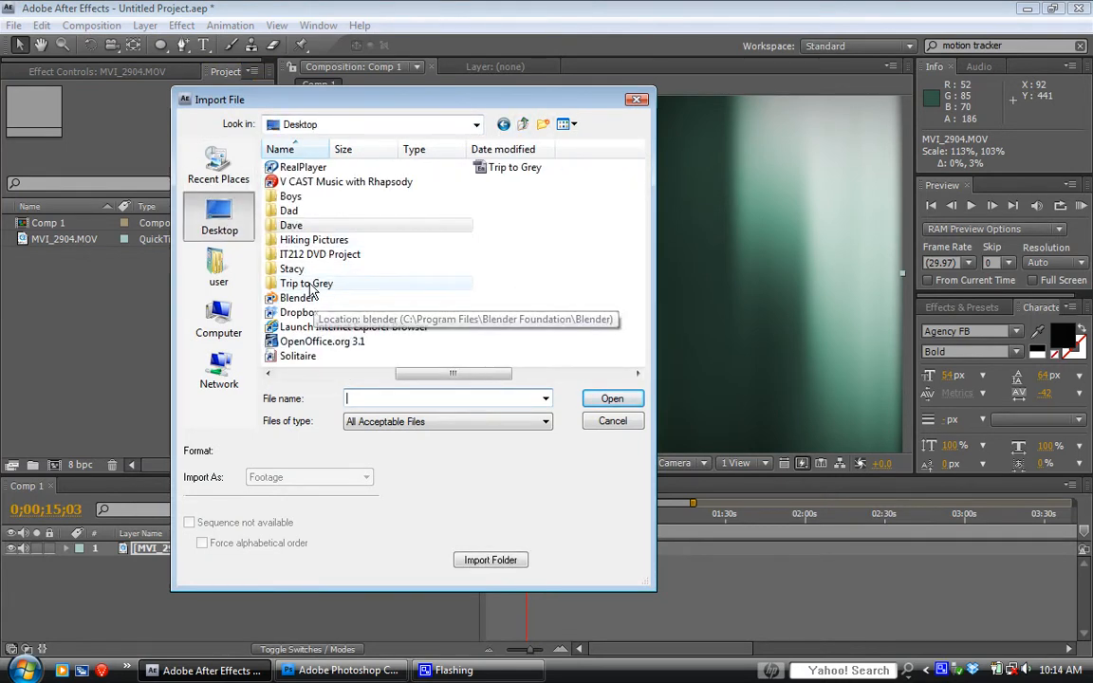
pyautogui.doubleClick(319, 254)
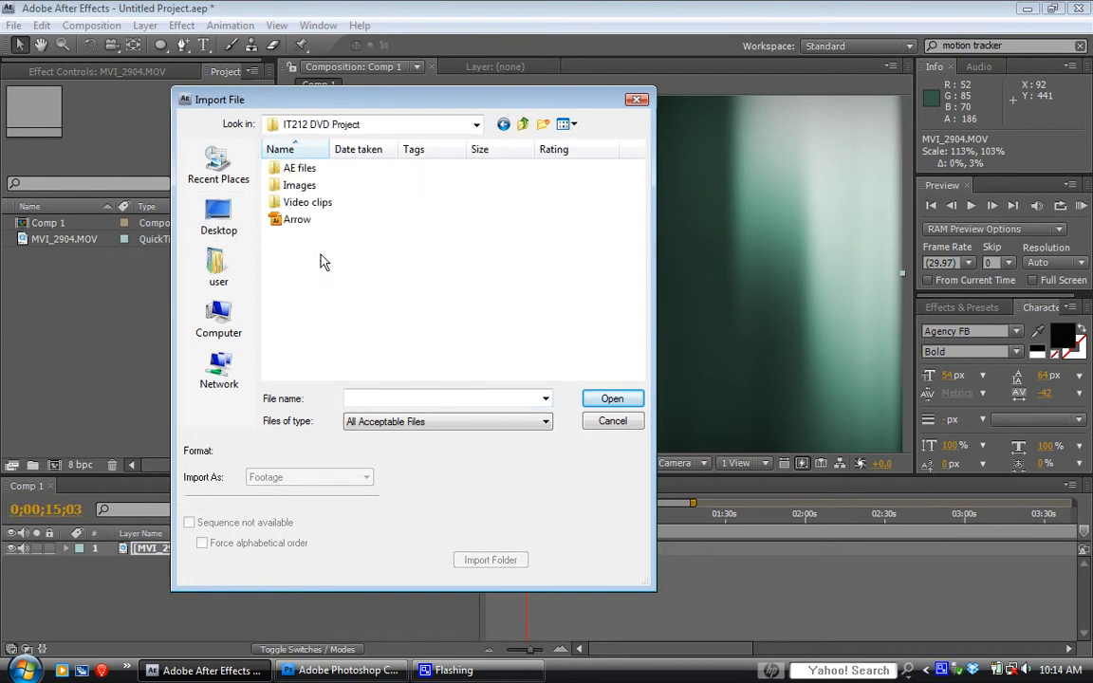
pyautogui.doubleClick(298, 185)
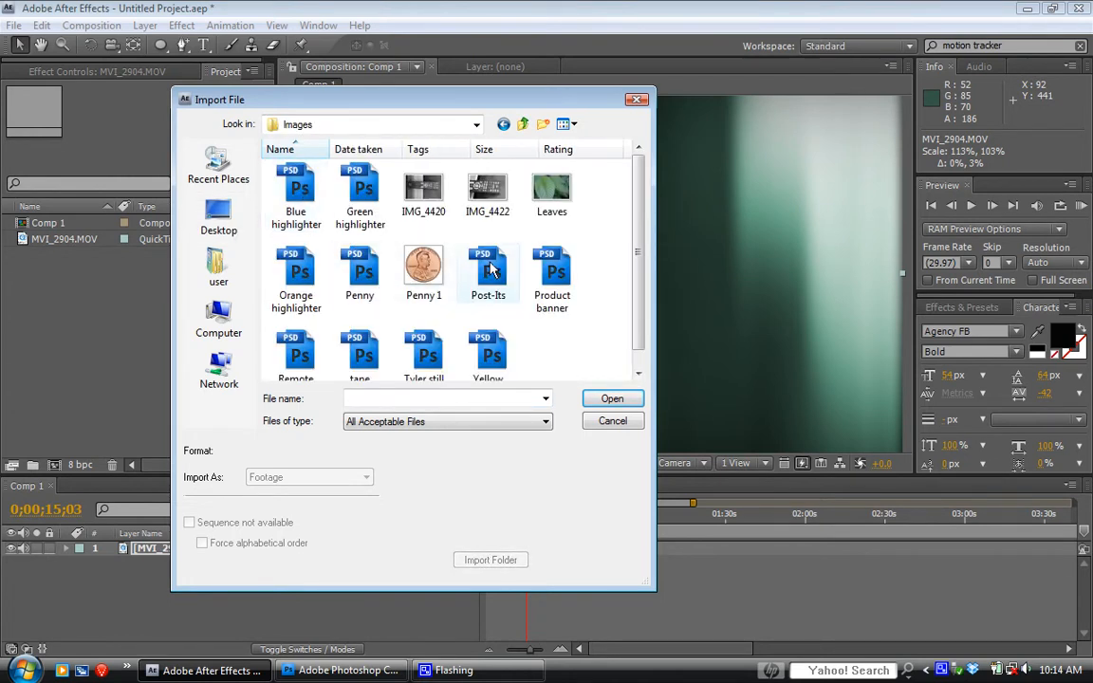
pyautogui.click(486, 273)
pyautogui.click(610, 400)
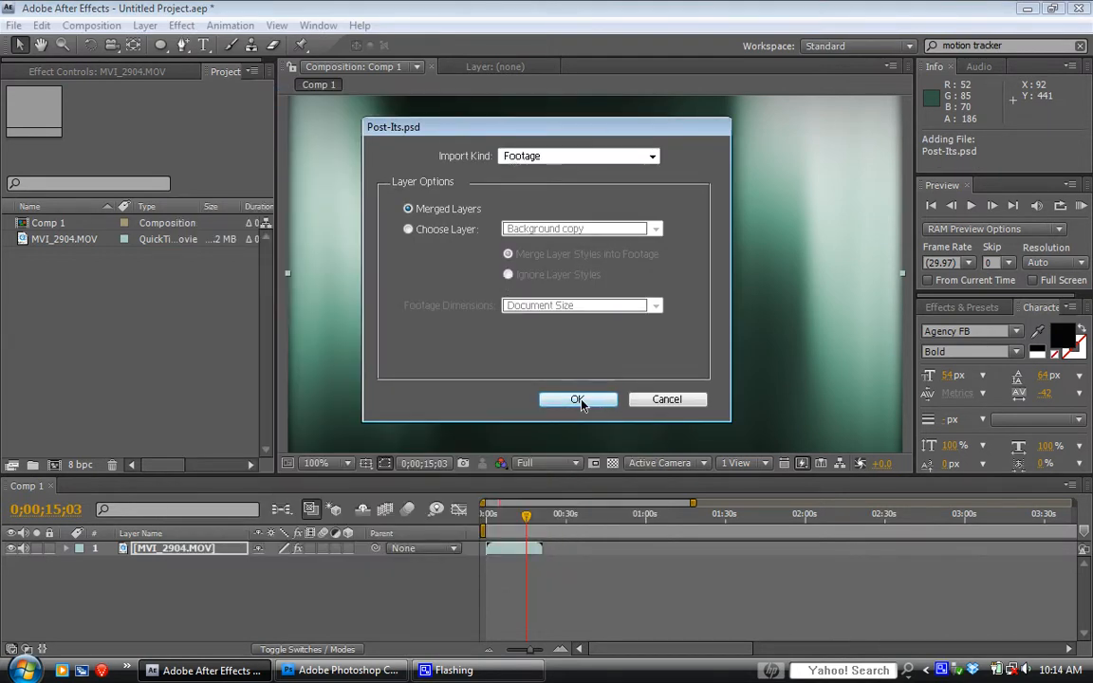
pyautogui.click(578, 399)
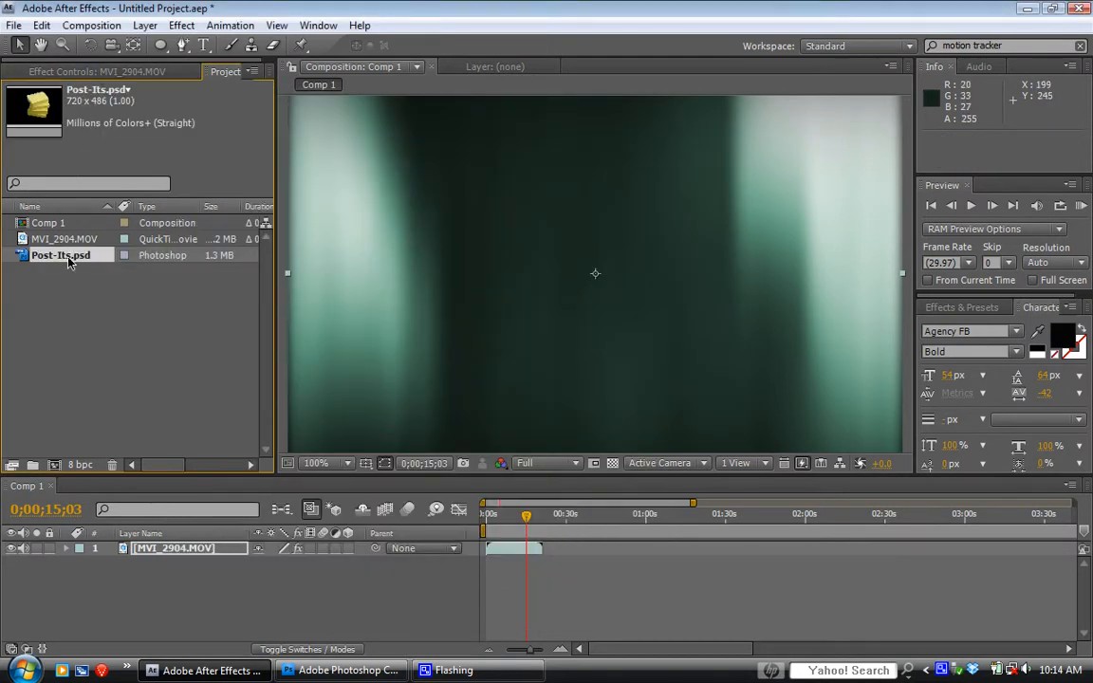
pyautogui.moveTo(62, 261); pyautogui.dragTo(178, 552)
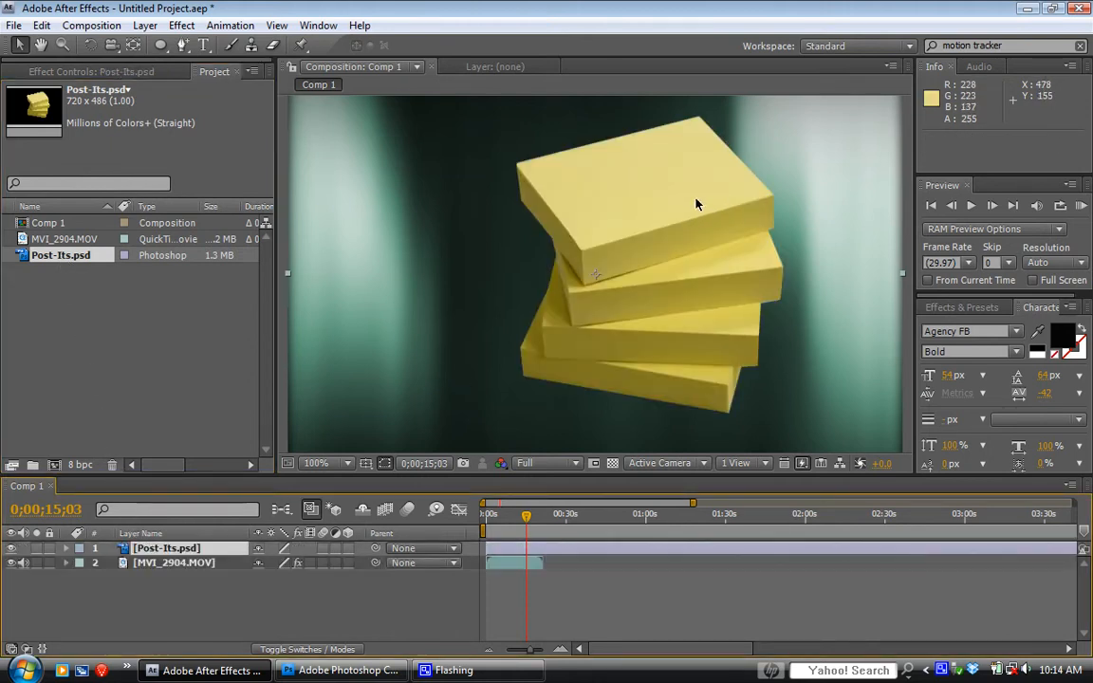
# Step: Scale the Post-Its.psd layer to 52% and move it to about 284, 264 near the middle of the frame
pyautogui.moveTo(695, 204); pyautogui.dragTo(649, 215)
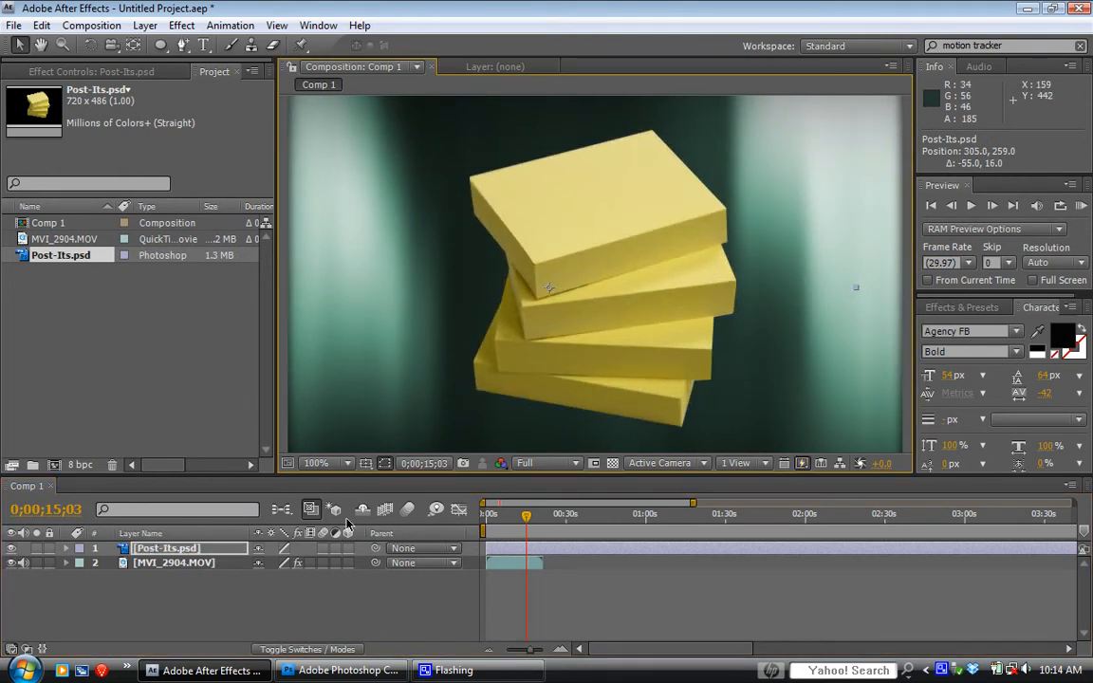
pyautogui.press('s')
pyautogui.moveTo(282, 566); pyautogui.dragTo(252, 575)
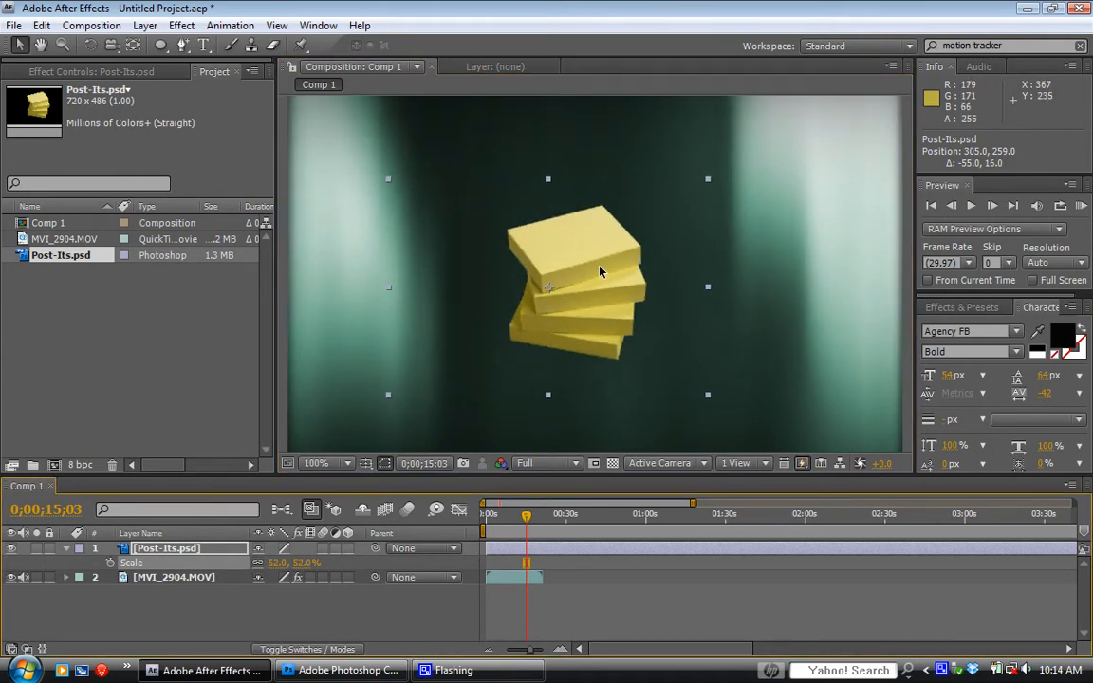
pyautogui.moveTo(606, 270); pyautogui.dragTo(584, 274)
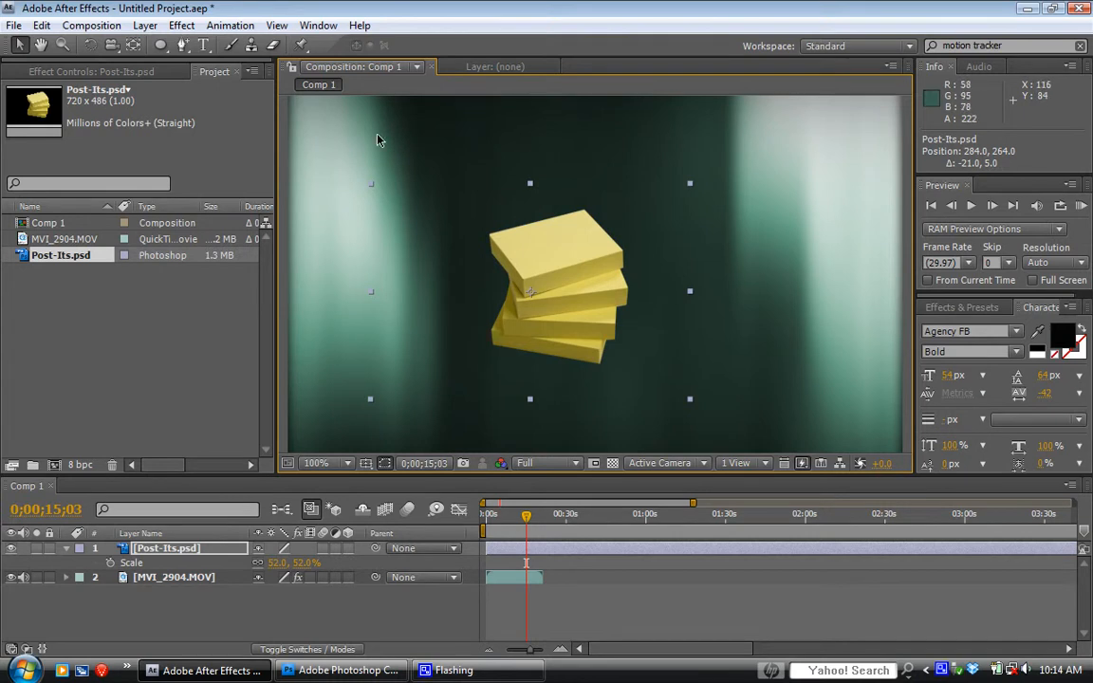
# Step: Add a Drop Shadow effect to the Post-Its.psd layer with a distance of 30 and a softness of 30
pyautogui.click(147, 27)
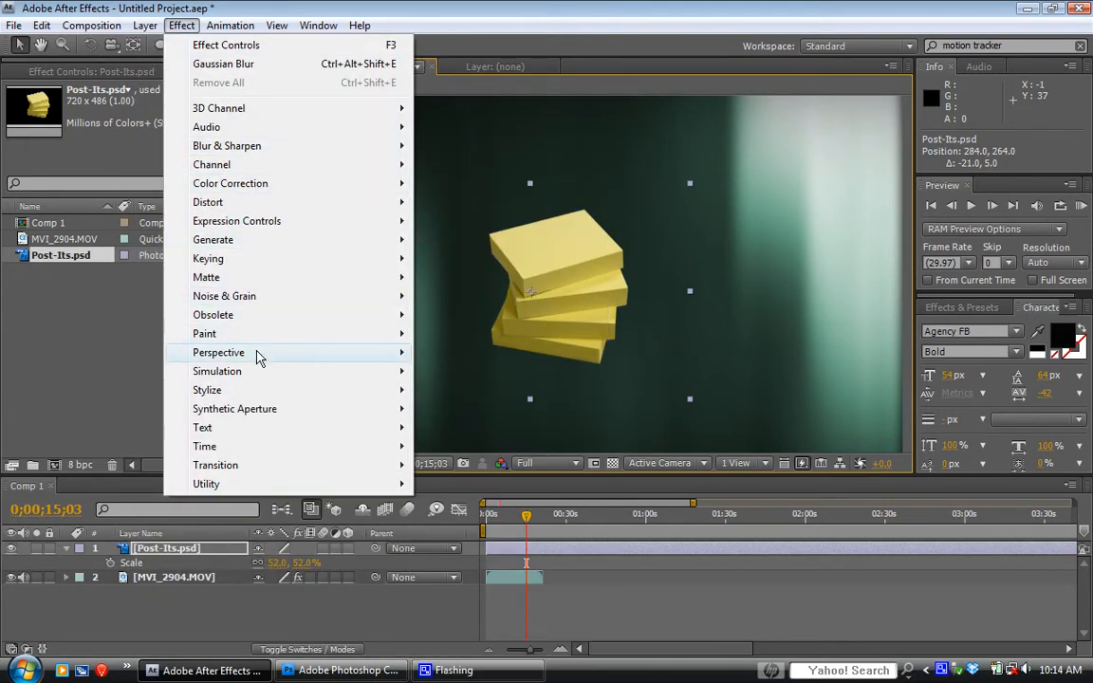
pyautogui.moveTo(256, 355)
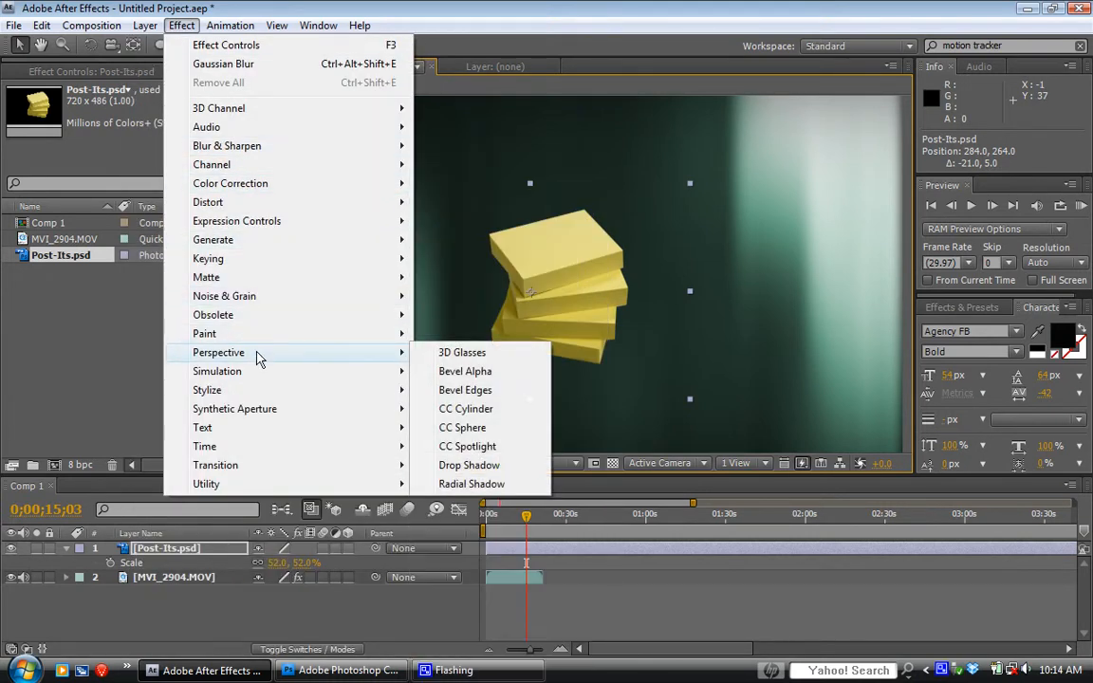
pyautogui.click(474, 465)
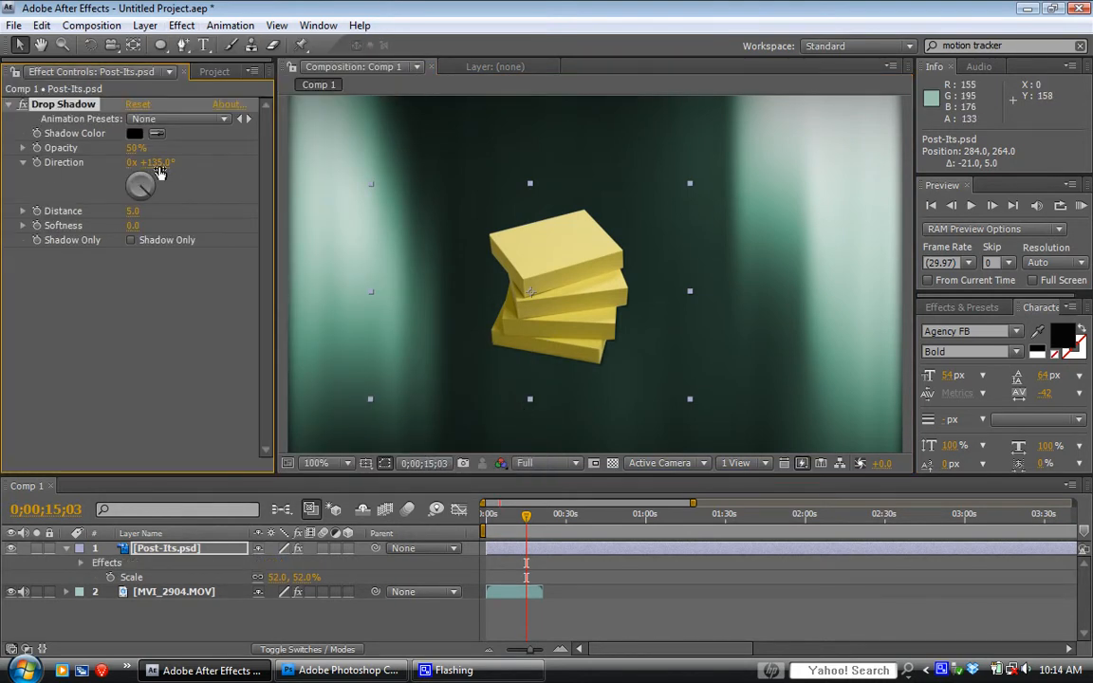
pyautogui.click(130, 213)
pyautogui.click(160, 246)
pyautogui.moveTo(135, 217)
pyautogui.mouseDown()
pyautogui.moveTo(149, 198)
pyautogui.moveTo(141, 199)
pyautogui.moveTo(150, 229)
pyautogui.mouseUp()
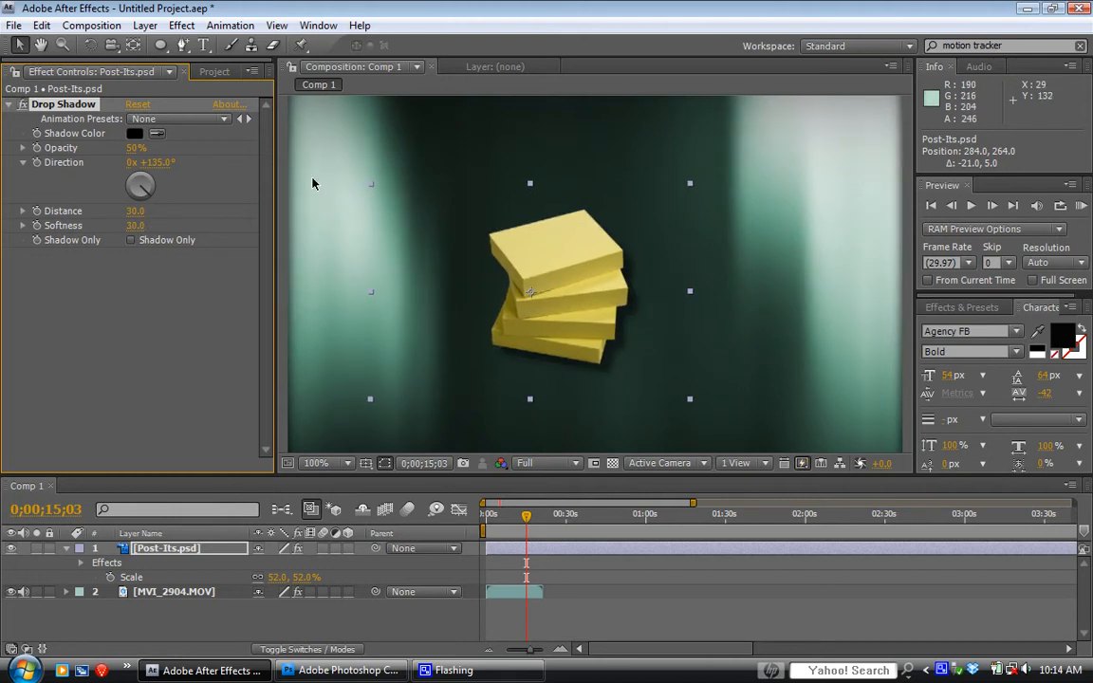
# Step: Add a Brightness & Contrast effect to the MVI_2904.MOV layer at about 0;00;08;20 and collapse its Hue/Saturation and Gaussian Blur settings
pyautogui.click(66, 550)
pyautogui.click(163, 565)
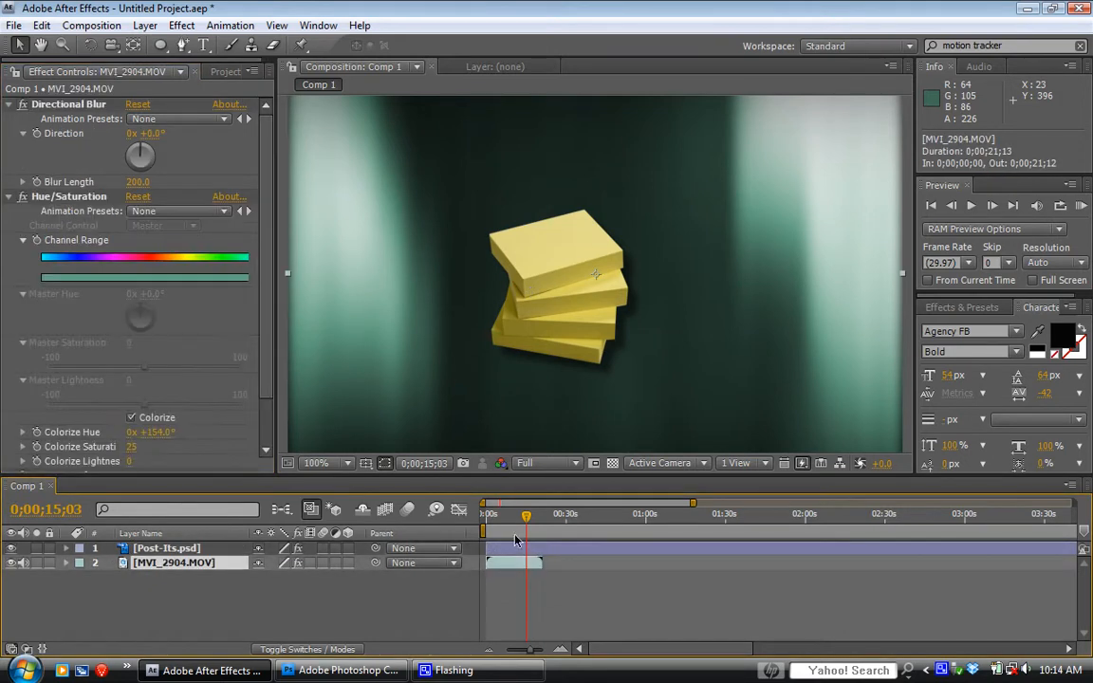
pyautogui.moveTo(528, 517); pyautogui.dragTo(510, 519)
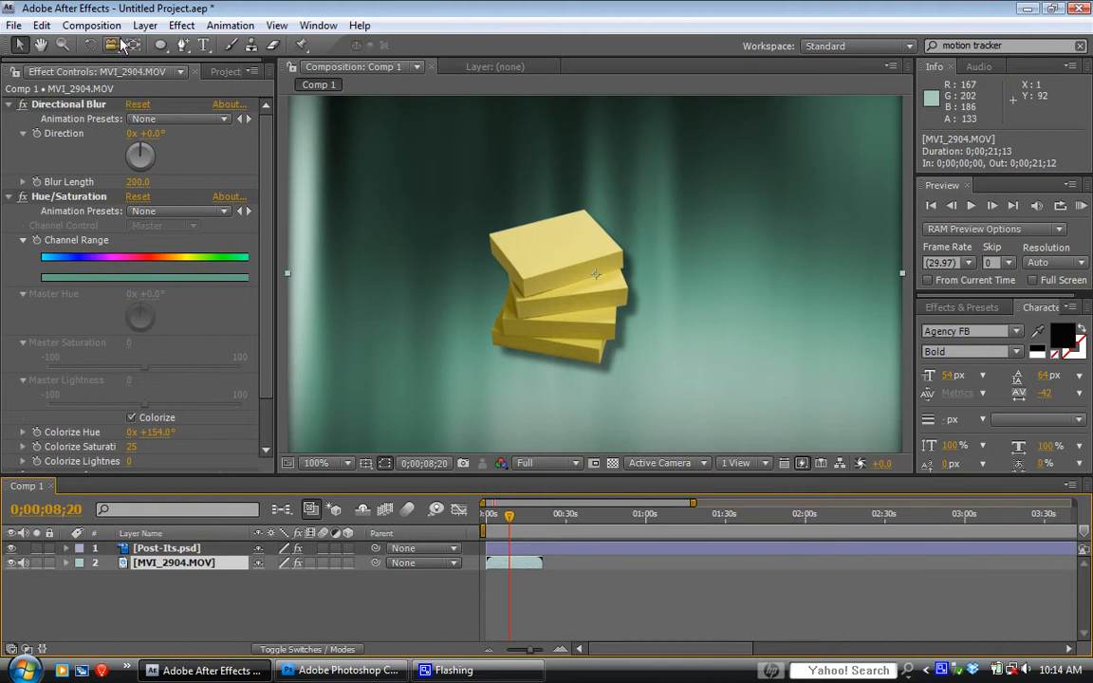
pyautogui.click(91, 26)
pyautogui.moveTo(181, 25)
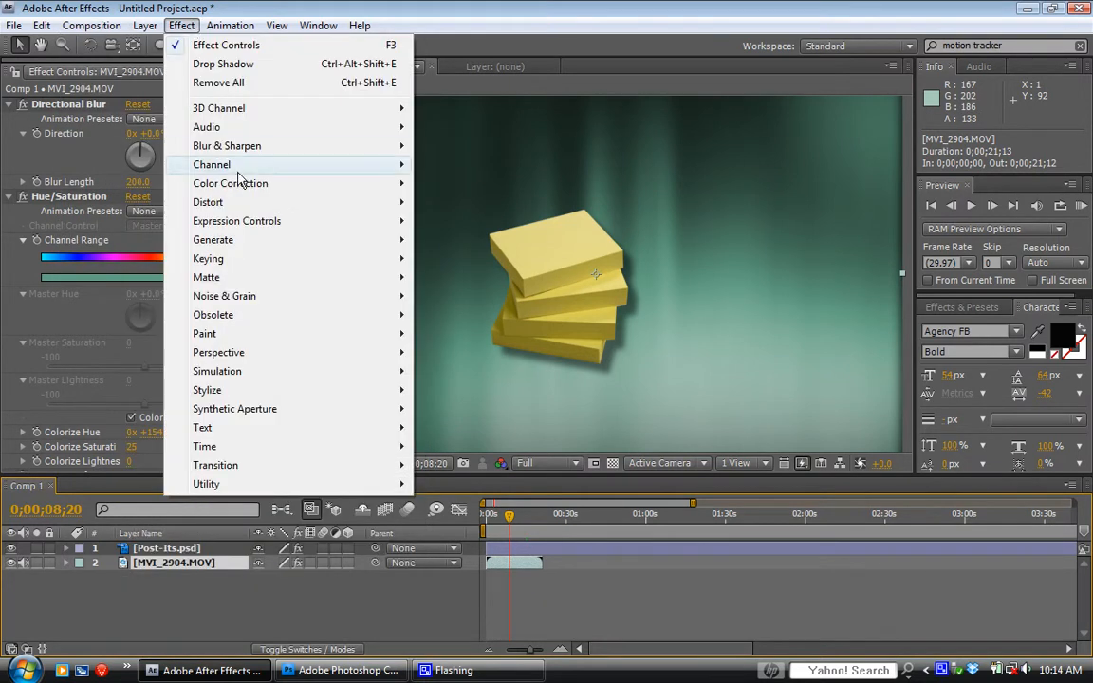
pyautogui.moveTo(259, 192)
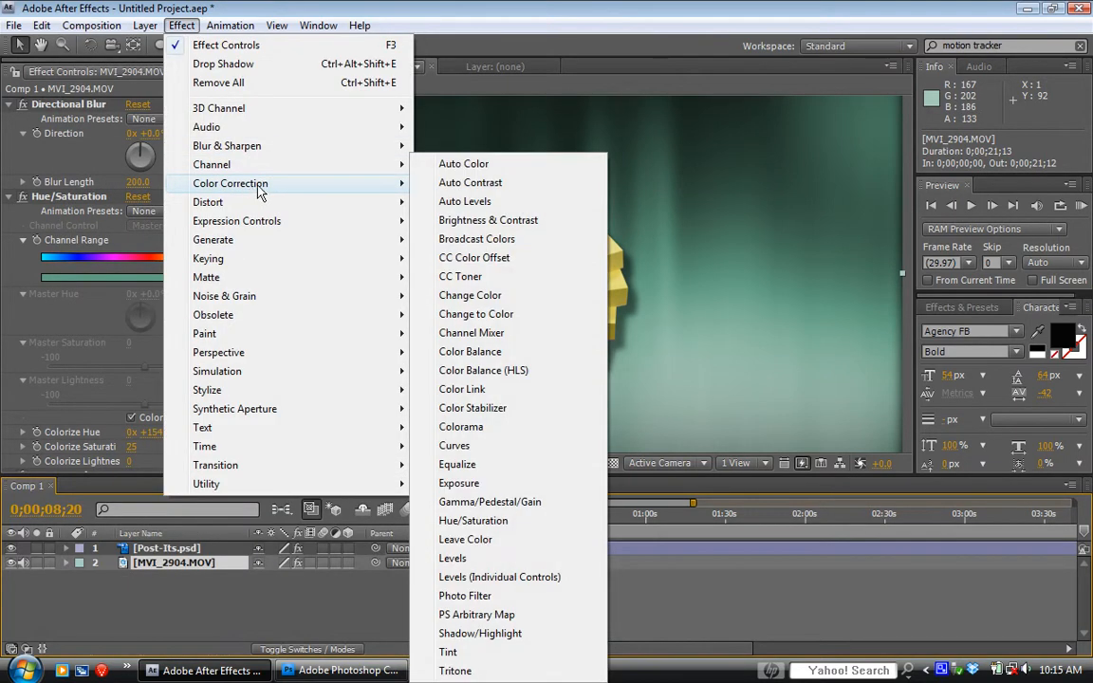
pyautogui.click(493, 222)
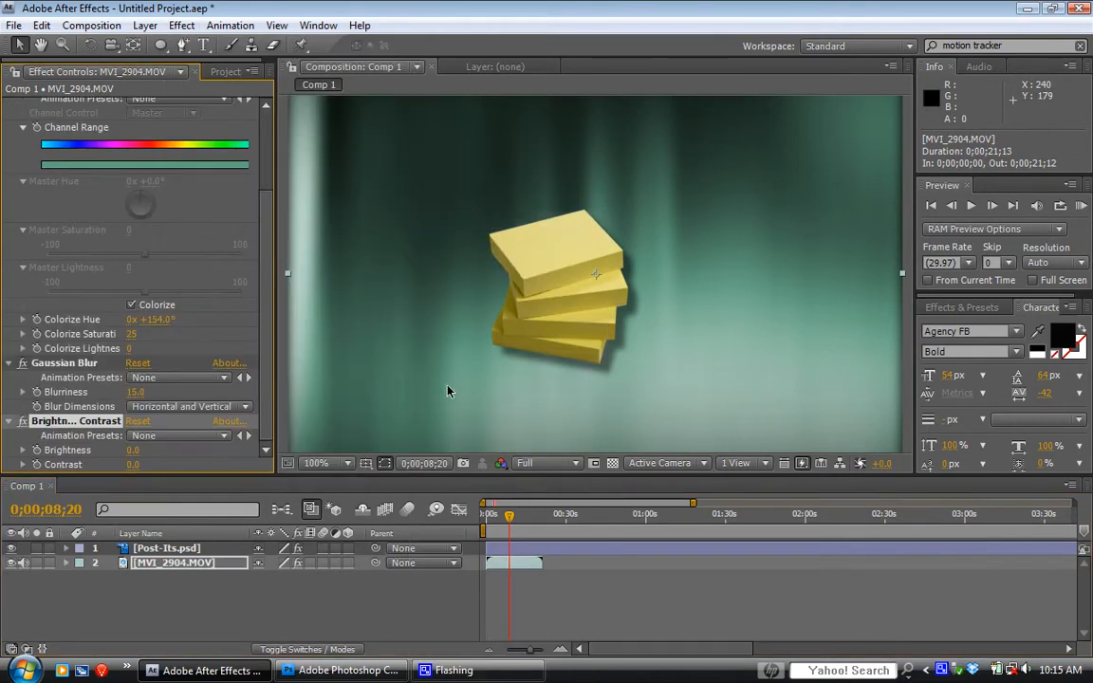
pyautogui.click(9, 364)
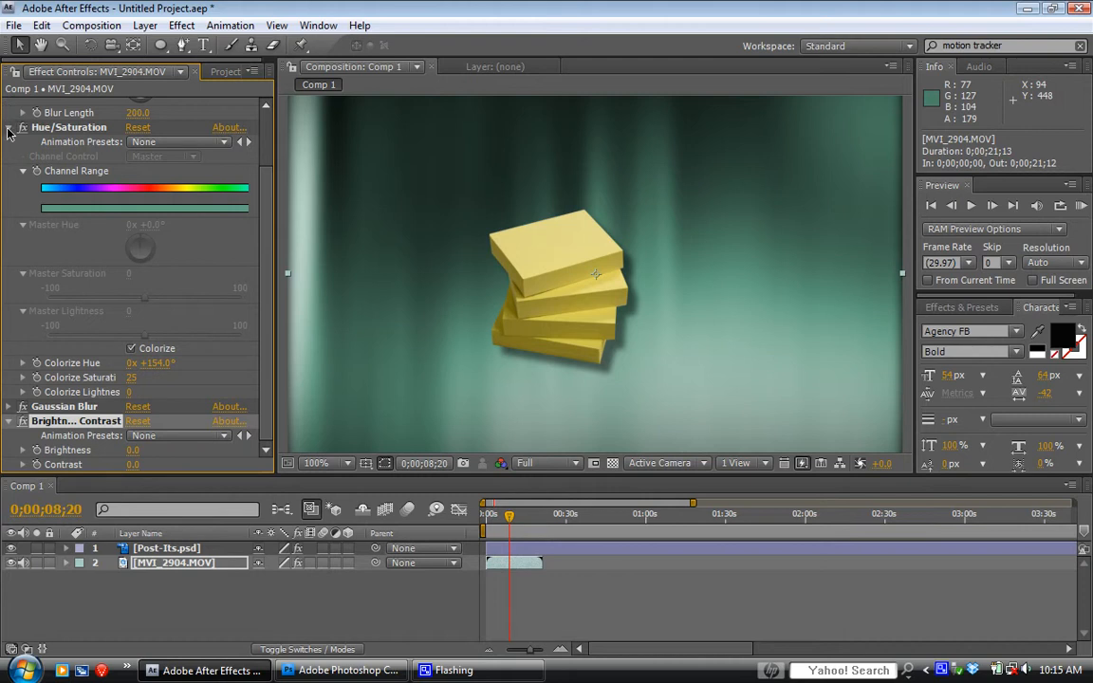
pyautogui.click(10, 127)
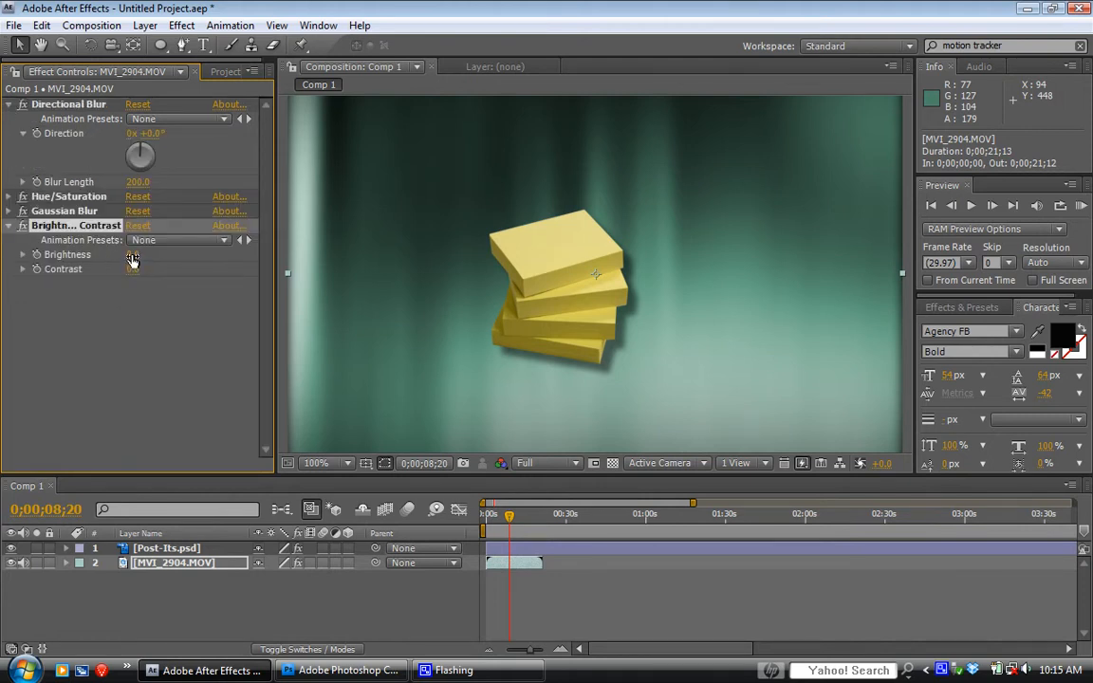
# Step: Set the video layer's brightness to 65 and contrast to -14, and compare the background with the effect off and on
pyautogui.moveTo(132, 260); pyautogui.dragTo(165, 270)
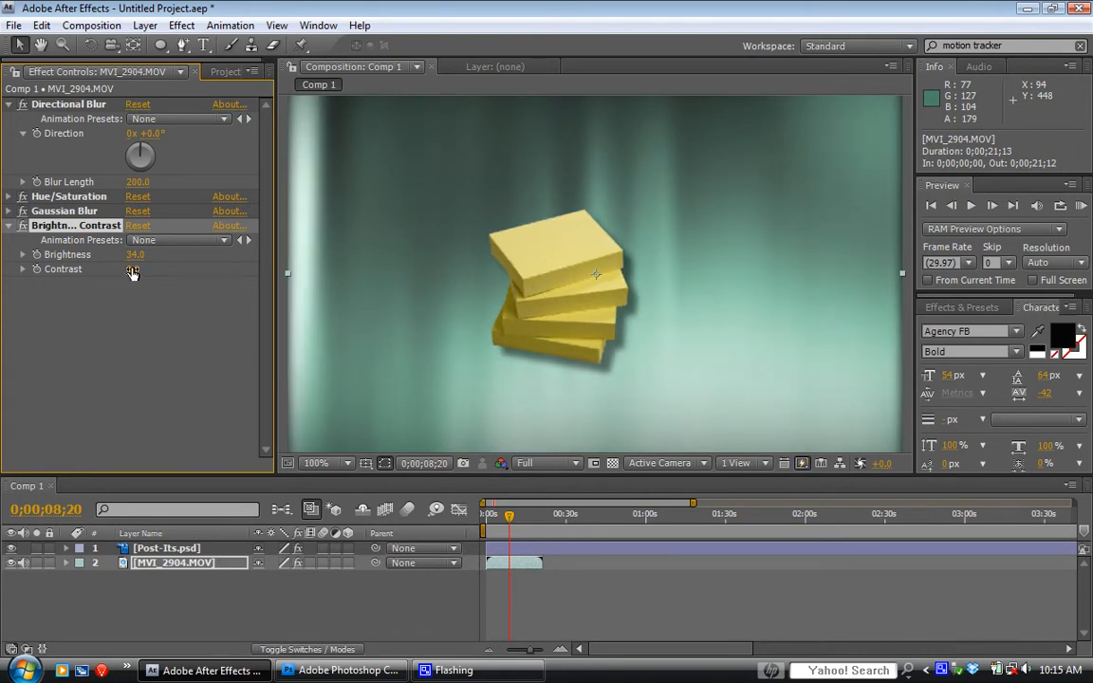
pyautogui.moveTo(147, 275)
pyautogui.mouseDown()
pyautogui.moveTo(160, 277)
pyautogui.moveTo(121, 287)
pyautogui.moveTo(139, 290)
pyautogui.mouseUp()
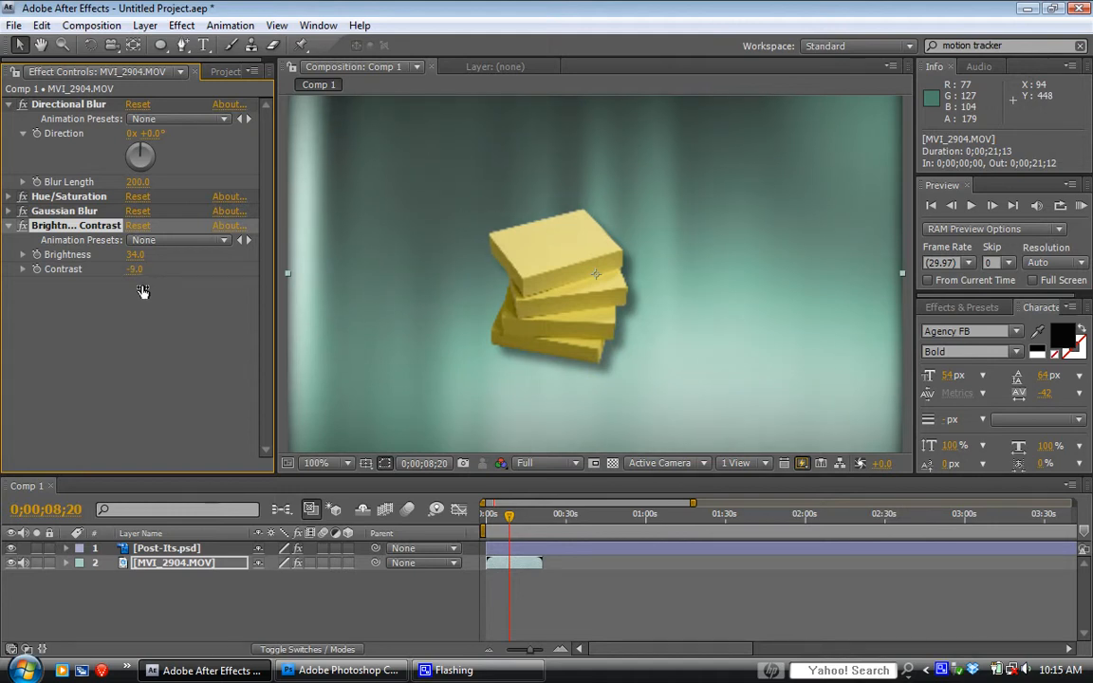
pyautogui.moveTo(142, 291); pyautogui.dragTo(133, 292)
pyautogui.moveTo(135, 255); pyautogui.dragTo(164, 260)
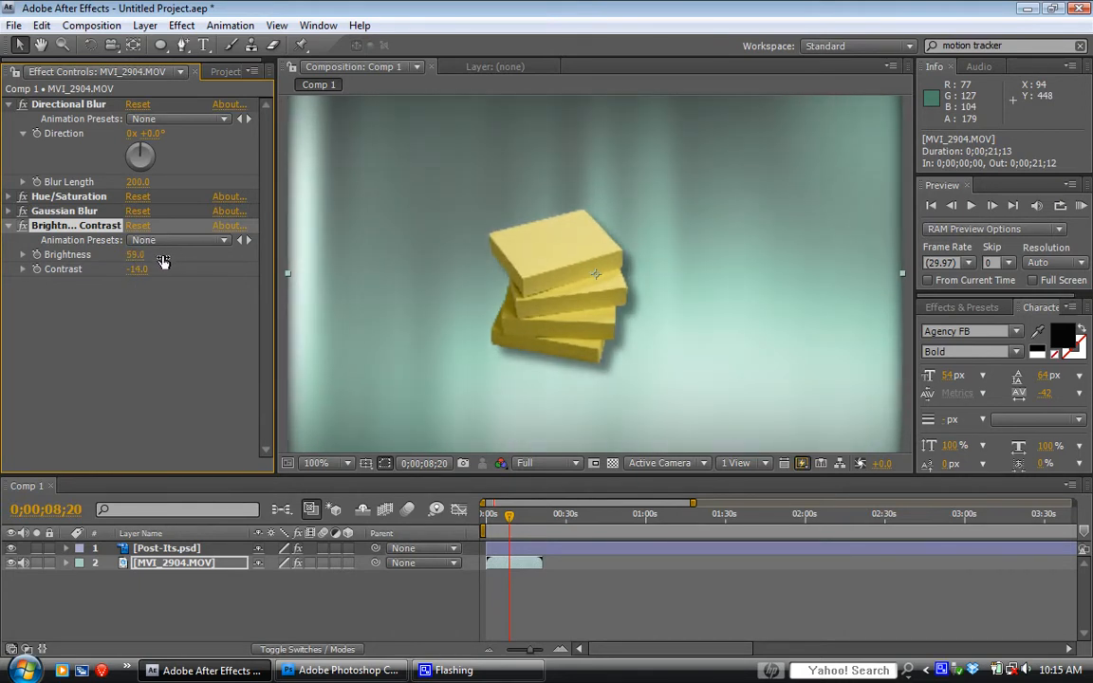
pyautogui.click(145, 319)
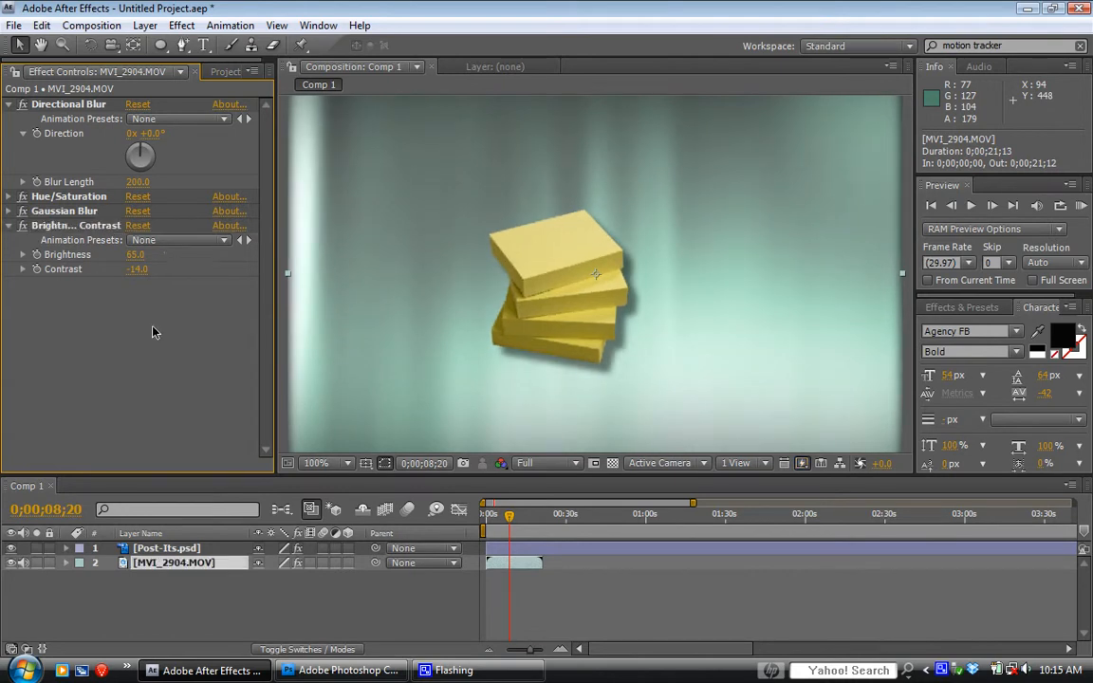
pyautogui.click(22, 227)
pyautogui.click(22, 227)
pyautogui.click(186, 586)
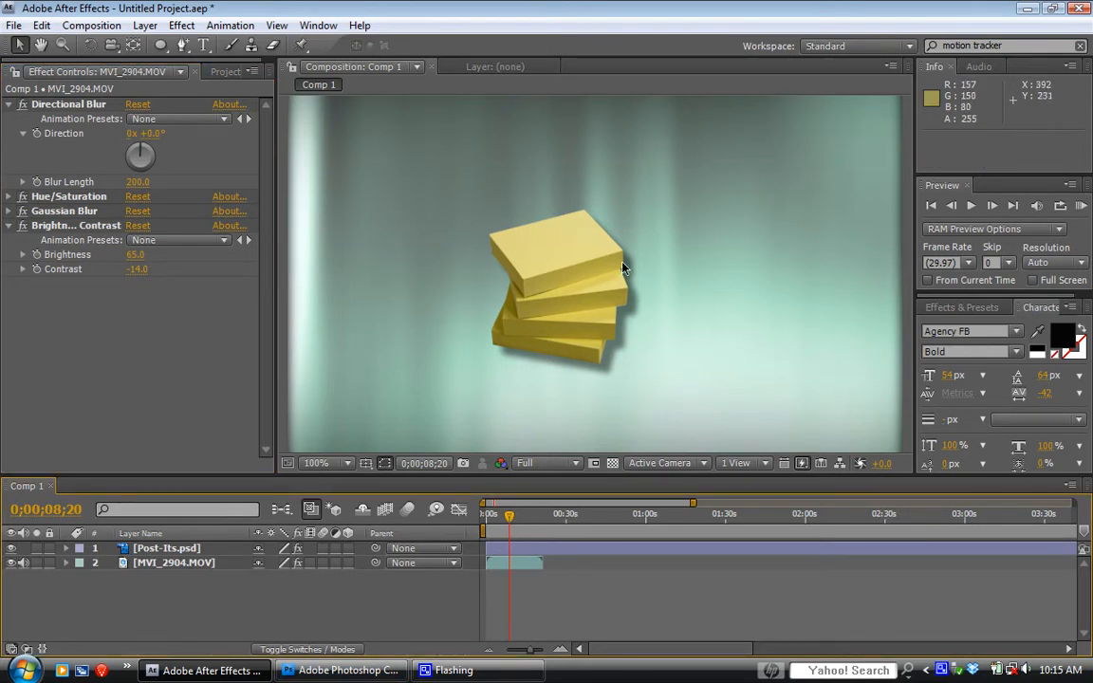
# Step: Move the Post-Its.psd layer up and left to about 220, 237 and preview the frame at around 0;00;11;07
pyautogui.click(541, 244)
pyautogui.moveTo(540, 243); pyautogui.dragTo(488, 223)
pyautogui.moveTo(499, 521); pyautogui.dragTo(516, 539)
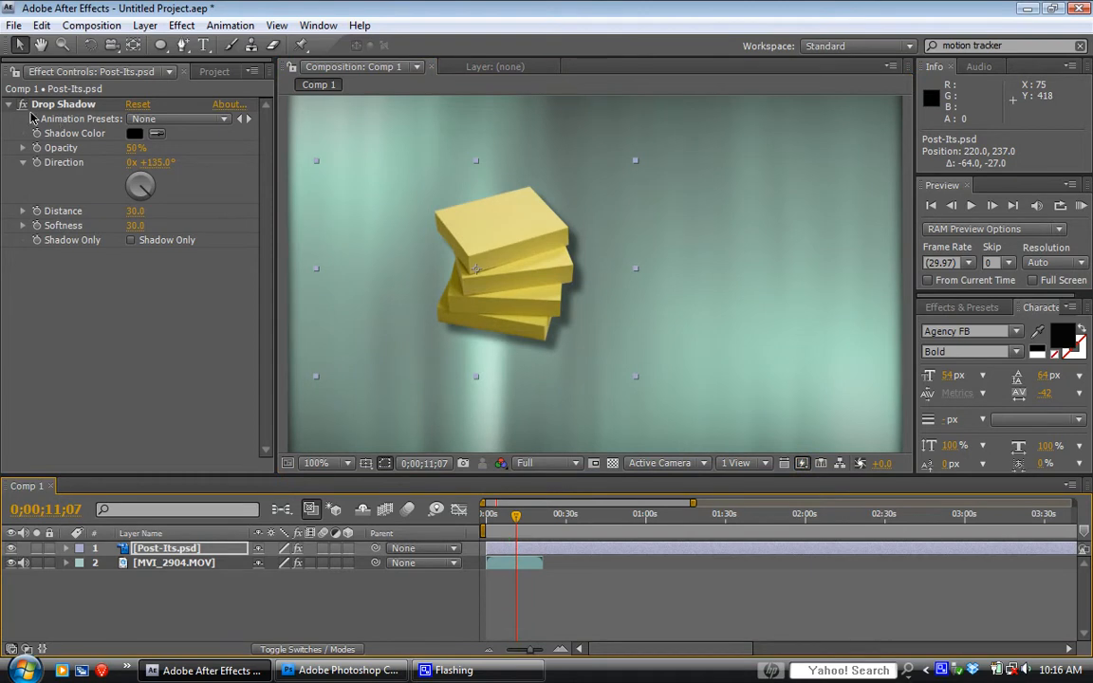
# Step: Set the video layer's Directional Blur direction to 90° and preview the background at around 0;00;14;13
pyautogui.click(149, 563)
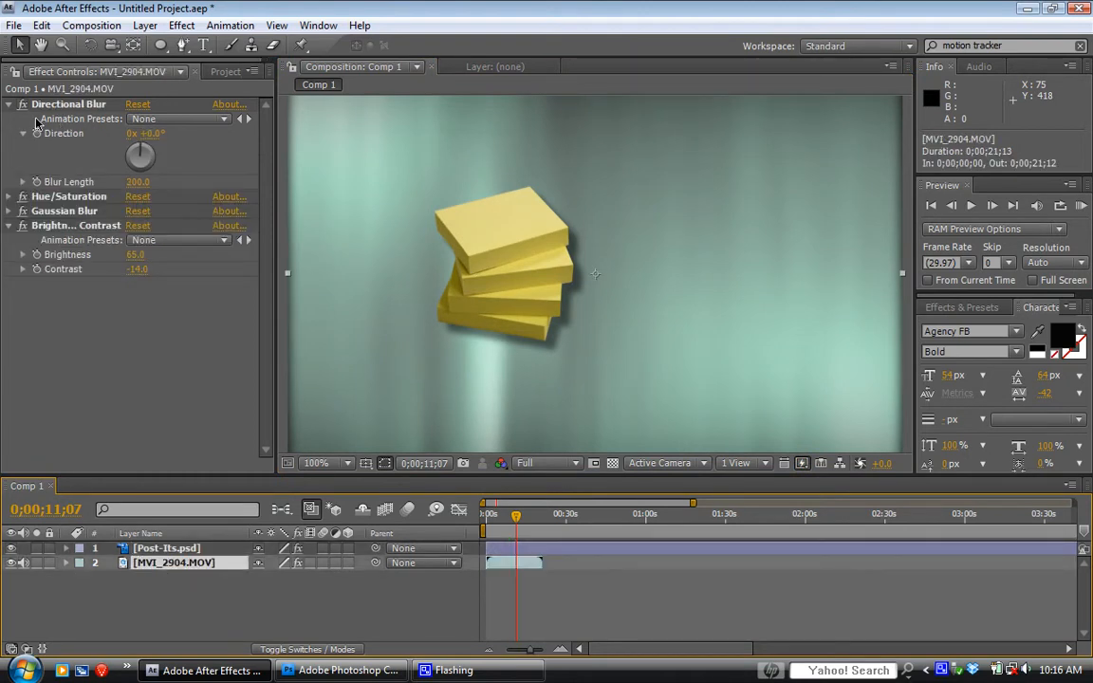
pyautogui.click(152, 134)
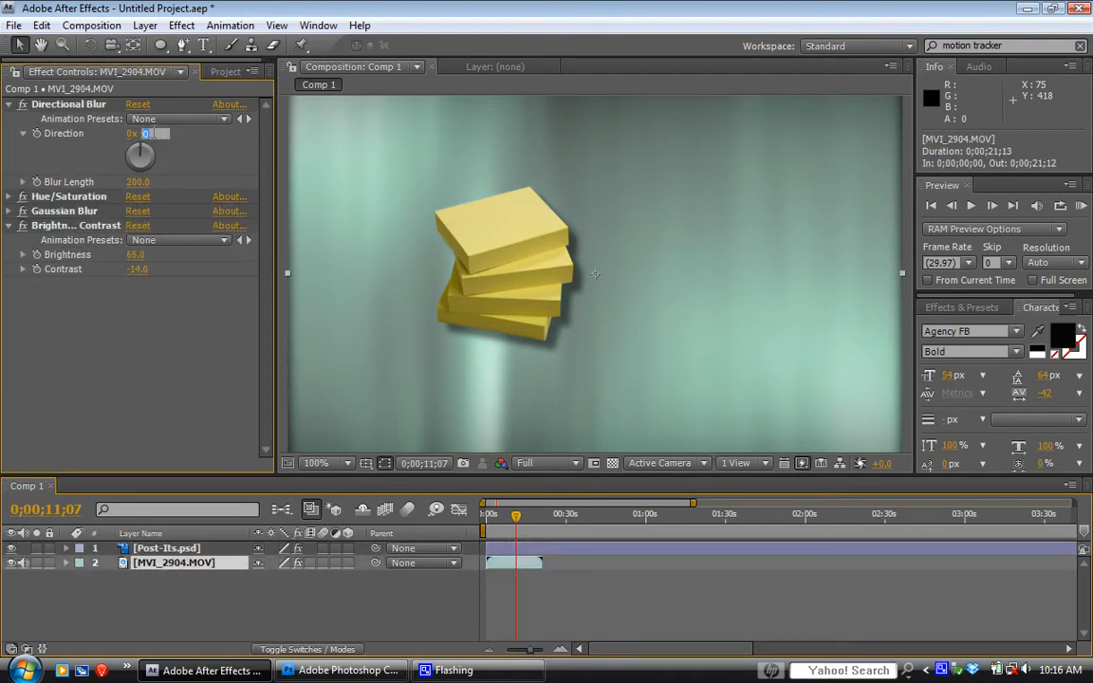
pyautogui.write('90')
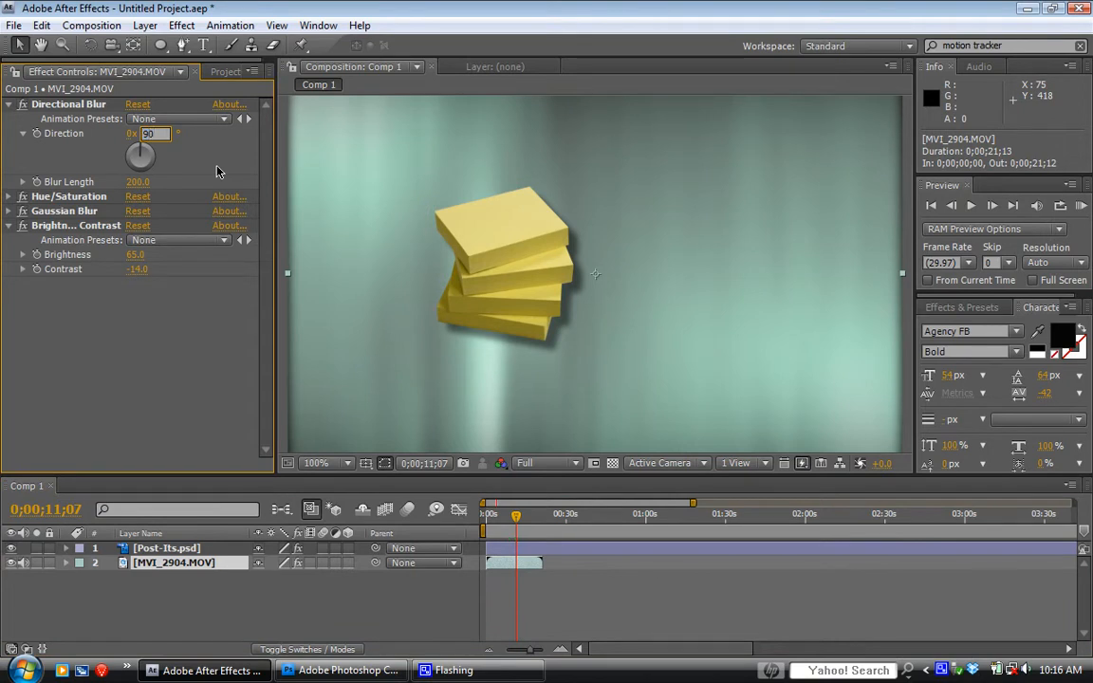
pyautogui.press('Return')
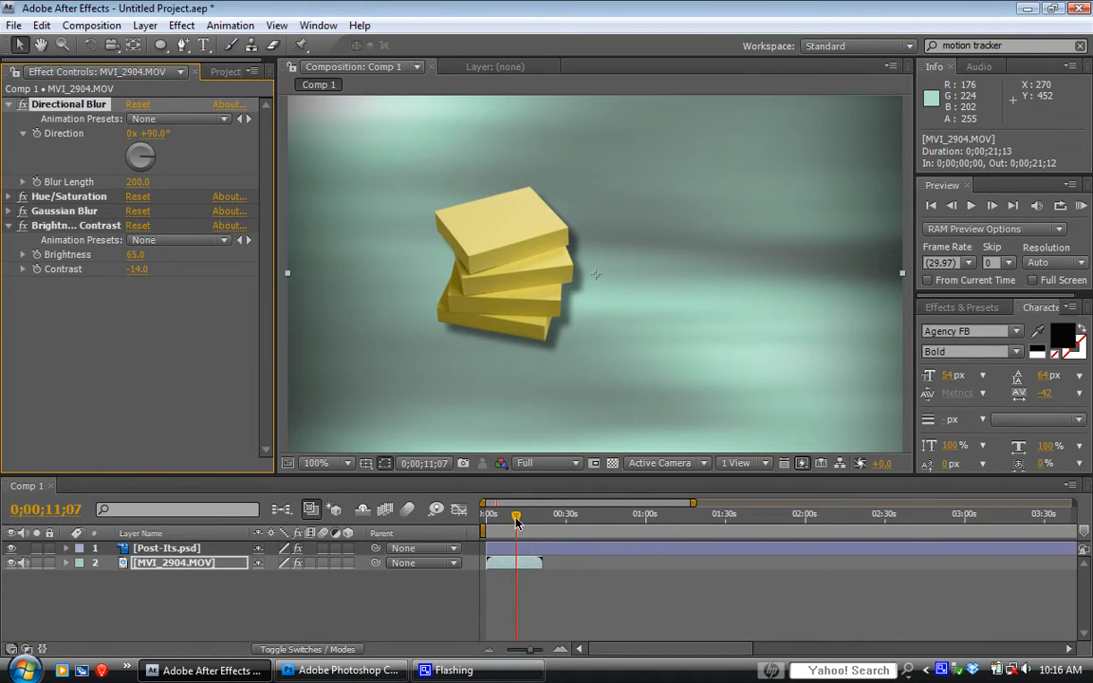
pyautogui.moveTo(517, 521)
pyautogui.mouseDown()
pyautogui.moveTo(498, 523)
pyautogui.moveTo(525, 527)
pyautogui.mouseUp()
# Step: Set the Directional Blur's blur length to 600 and preview the background at around 0;00;11;26
pyautogui.click(136, 182)
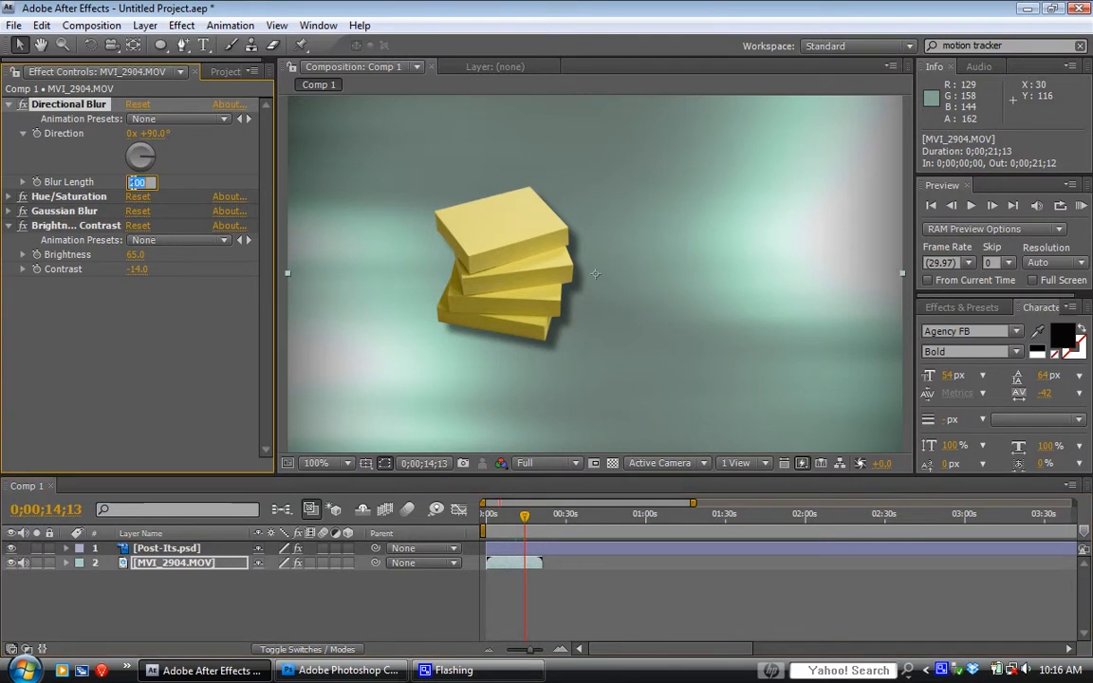
pyautogui.write('600')
pyautogui.press('Return')
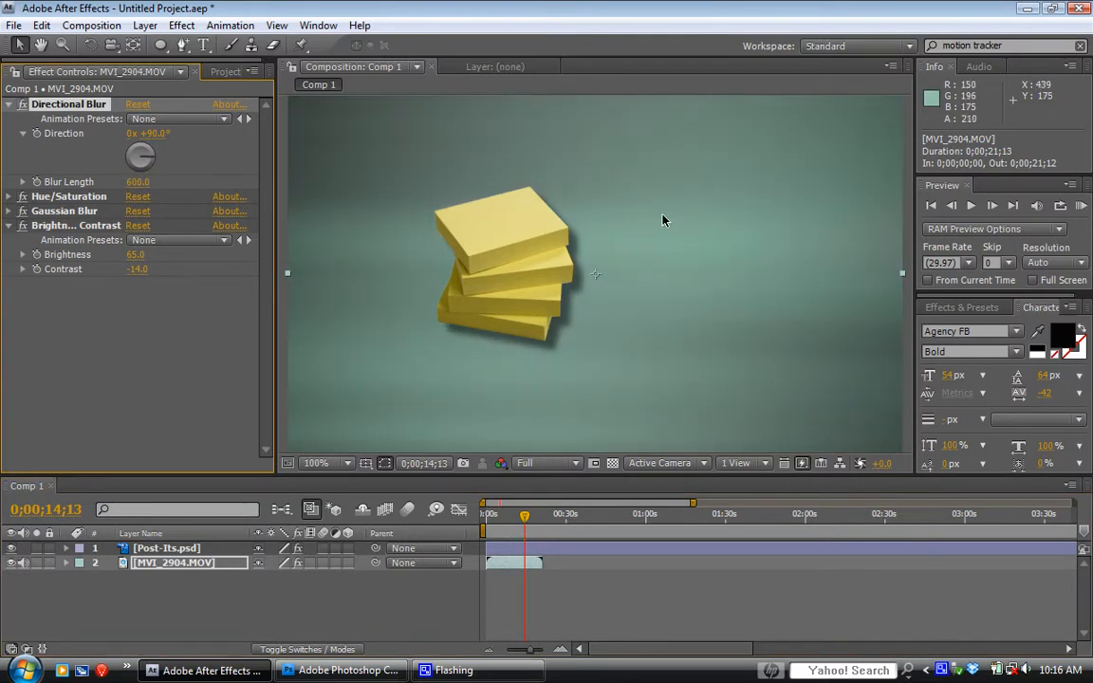
pyautogui.click(635, 252)
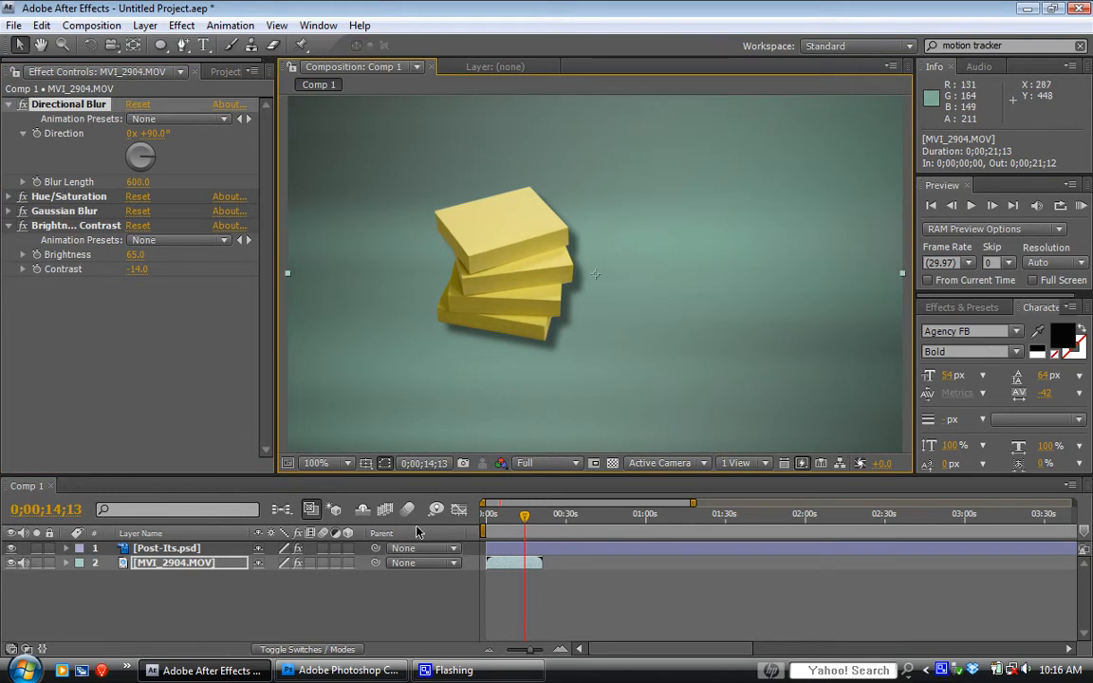
pyautogui.click(513, 517)
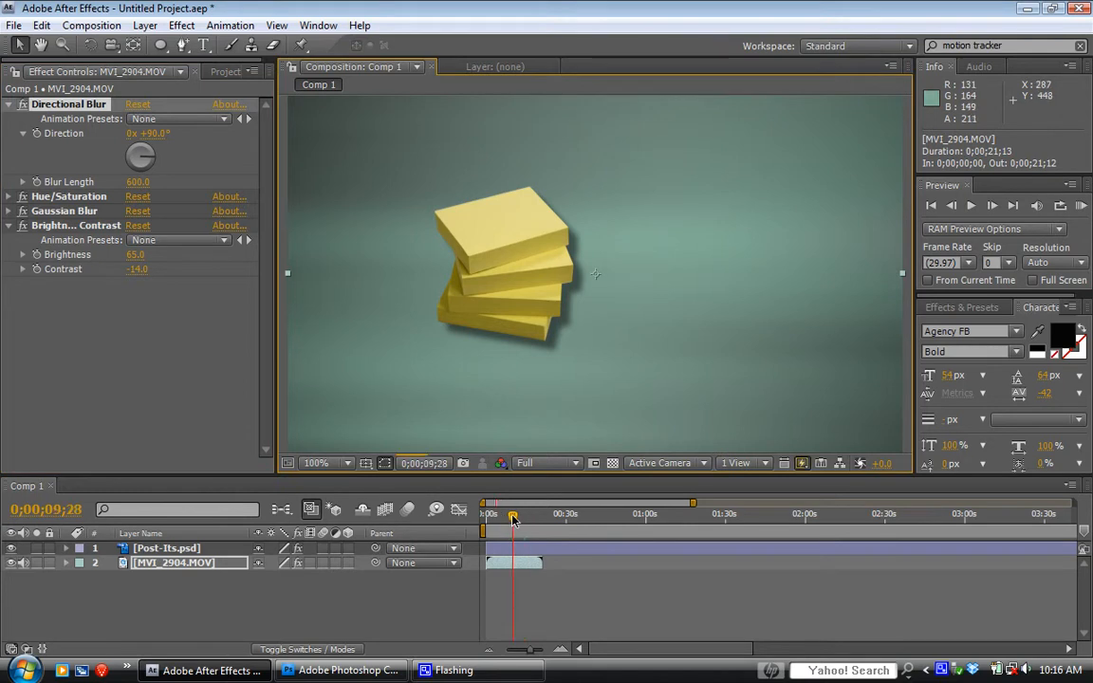
pyautogui.moveTo(513, 517)
pyautogui.mouseDown()
pyautogui.moveTo(491, 520)
pyautogui.moveTo(517, 520)
pyautogui.mouseUp()
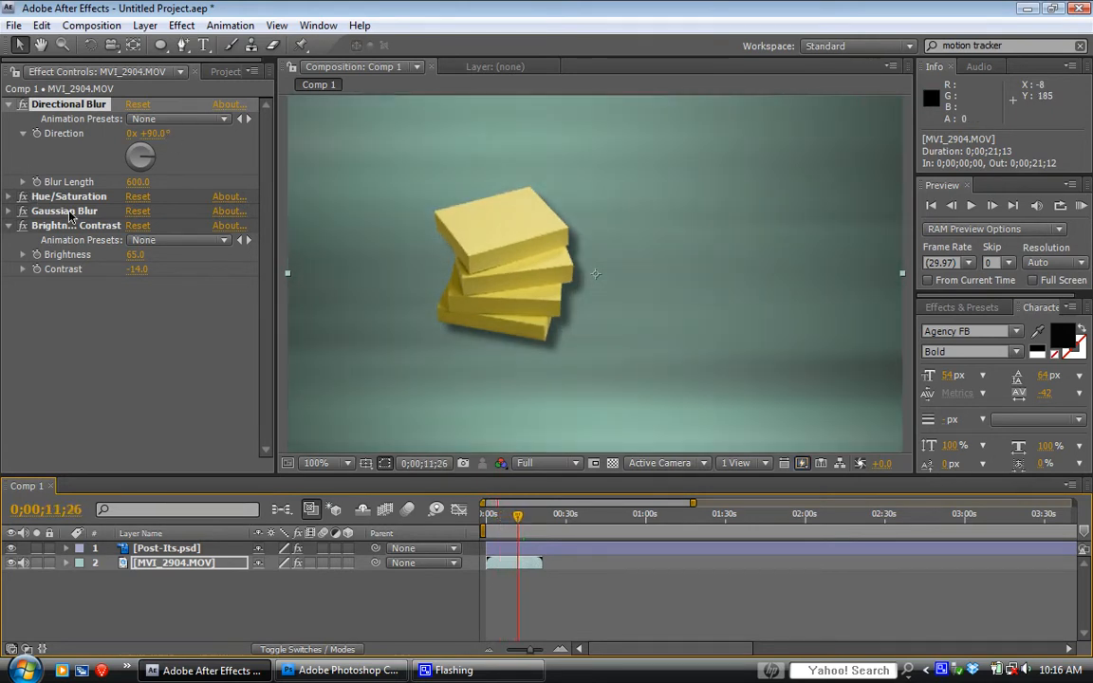
# Step: Reduce the video layer's Gaussian Blur blurriness to 5 and preview the background back to around 0;00;08;10
pyautogui.click(8, 212)
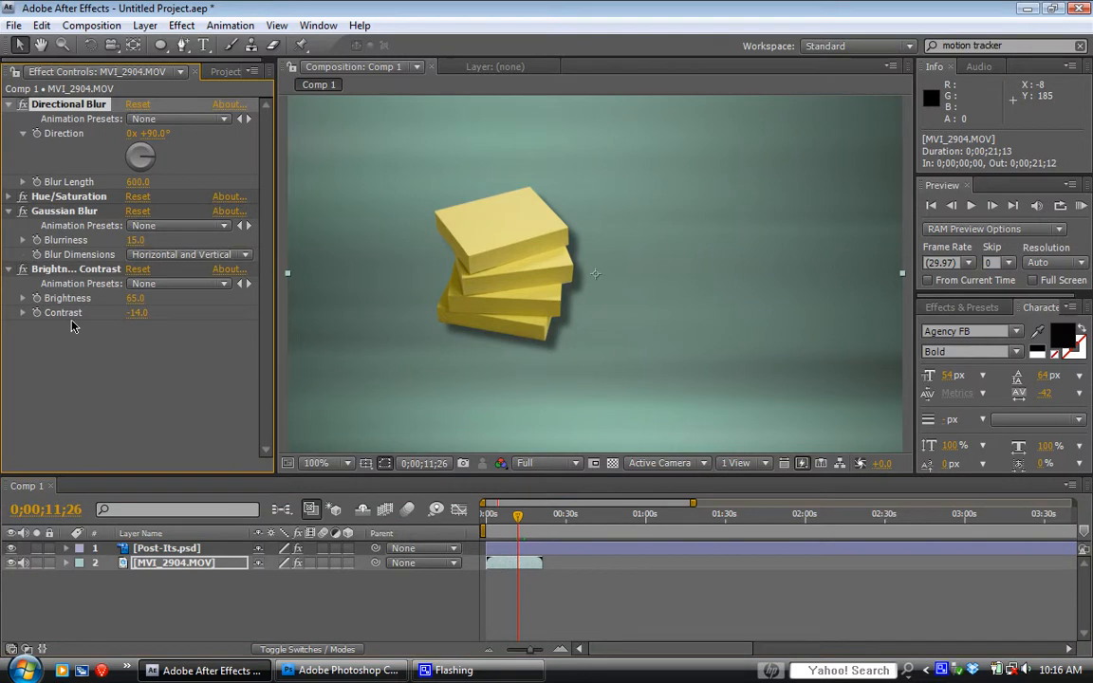
pyautogui.click(134, 241)
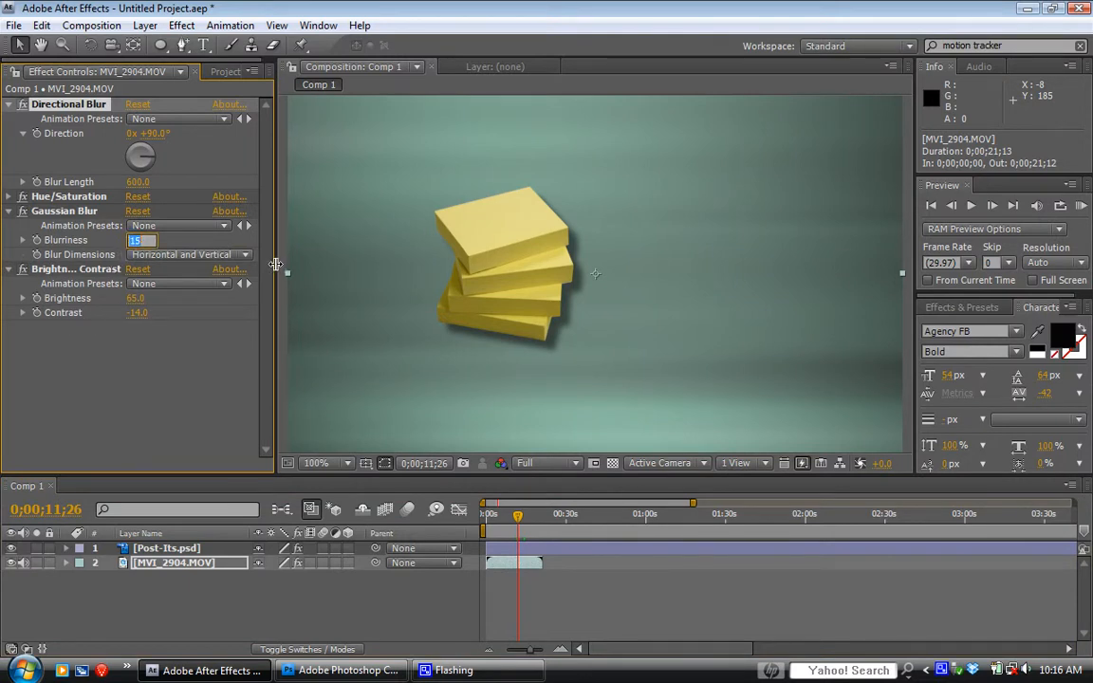
pyautogui.press('Return')
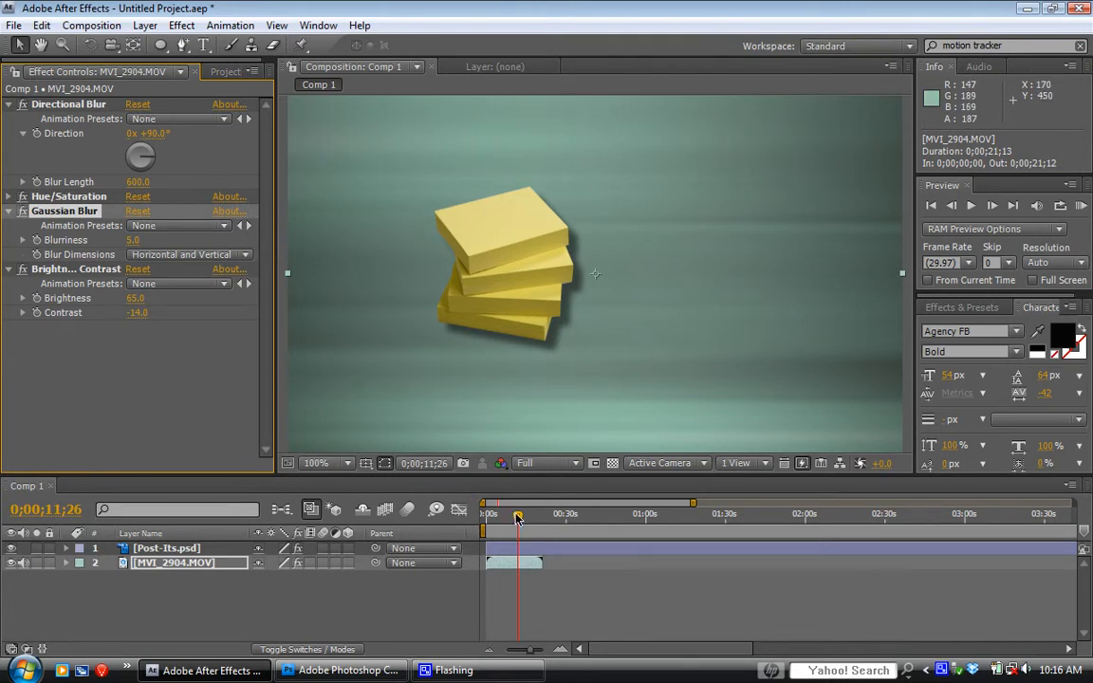
pyautogui.moveTo(517, 517); pyautogui.dragTo(508, 521)
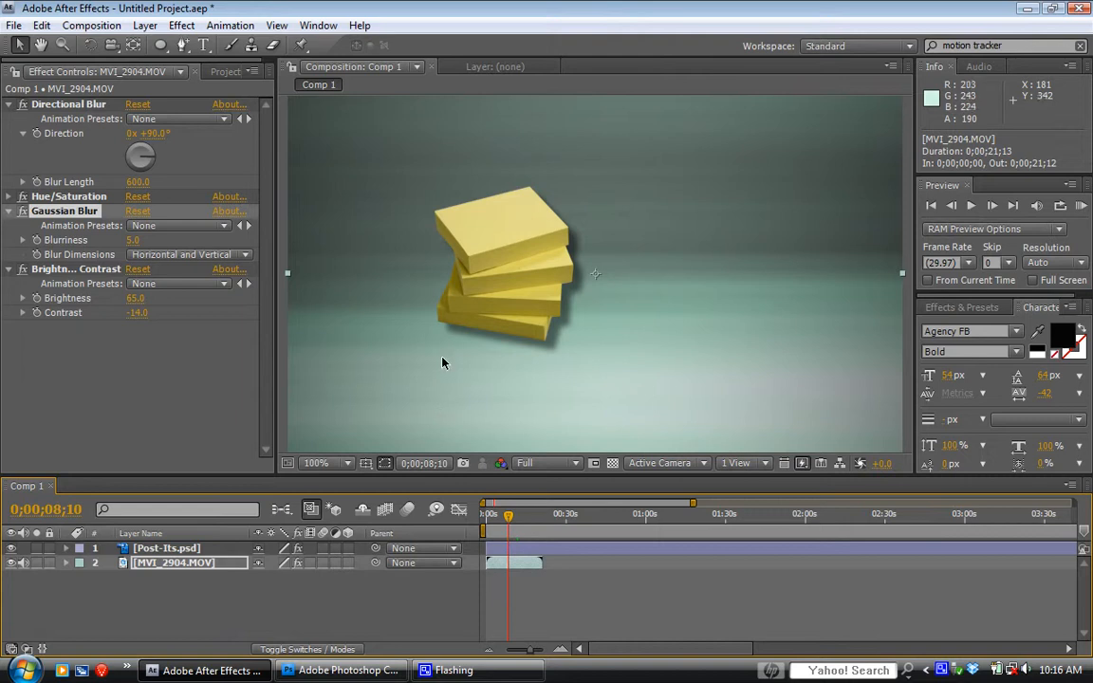
pyautogui.click(942, 669)
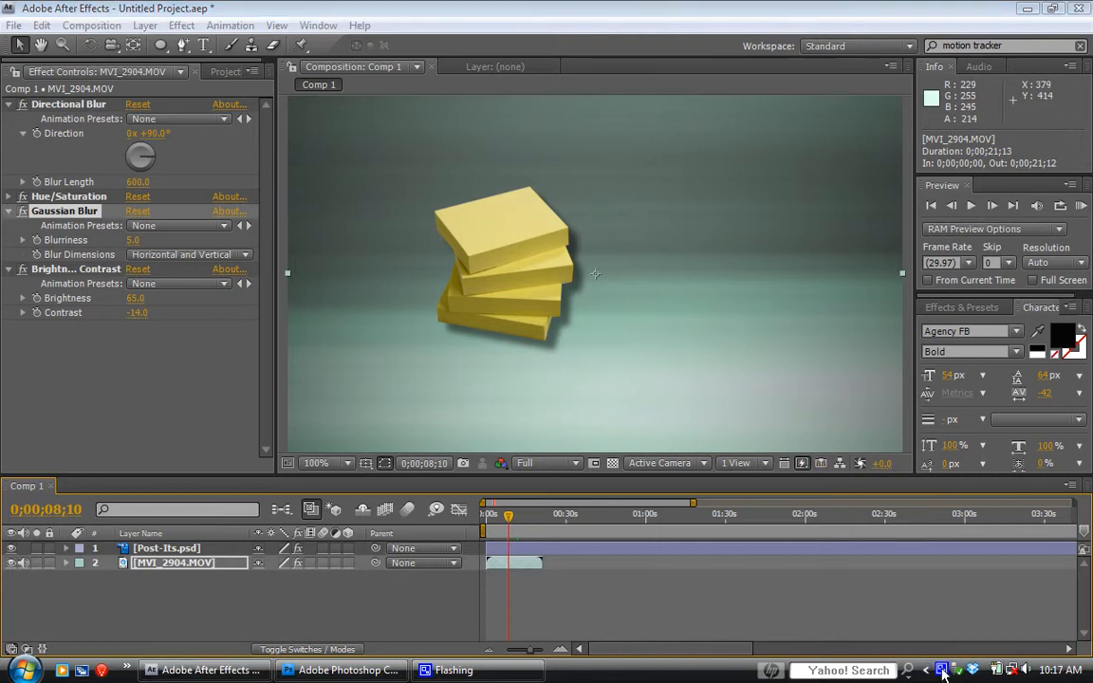